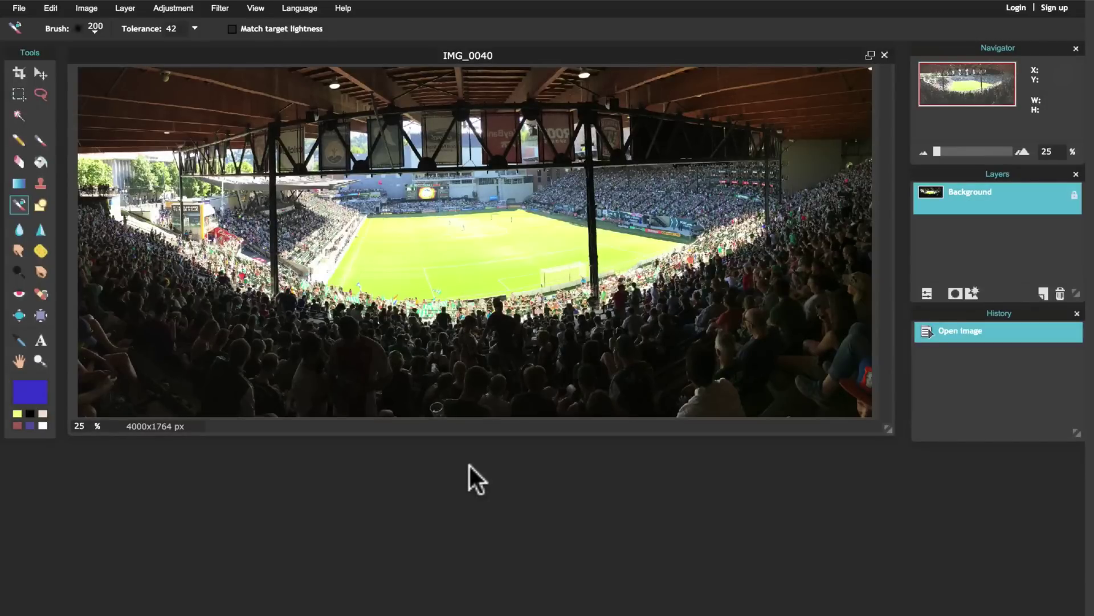
Duplicate the Background layer to create 'Background copy' above the original.
click(1018, 219)
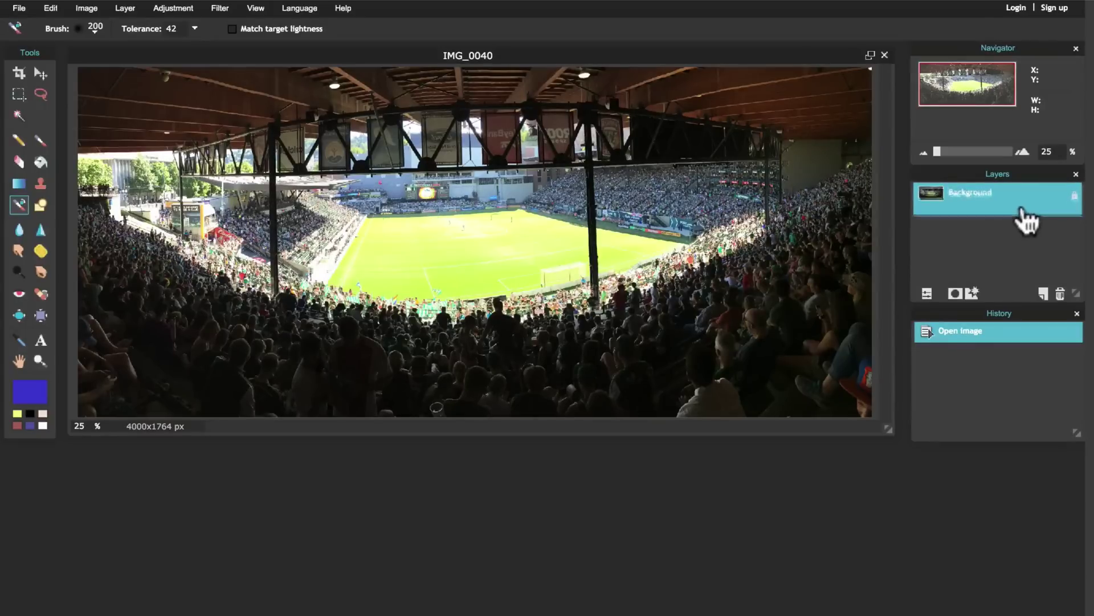
right_click(1021, 205)
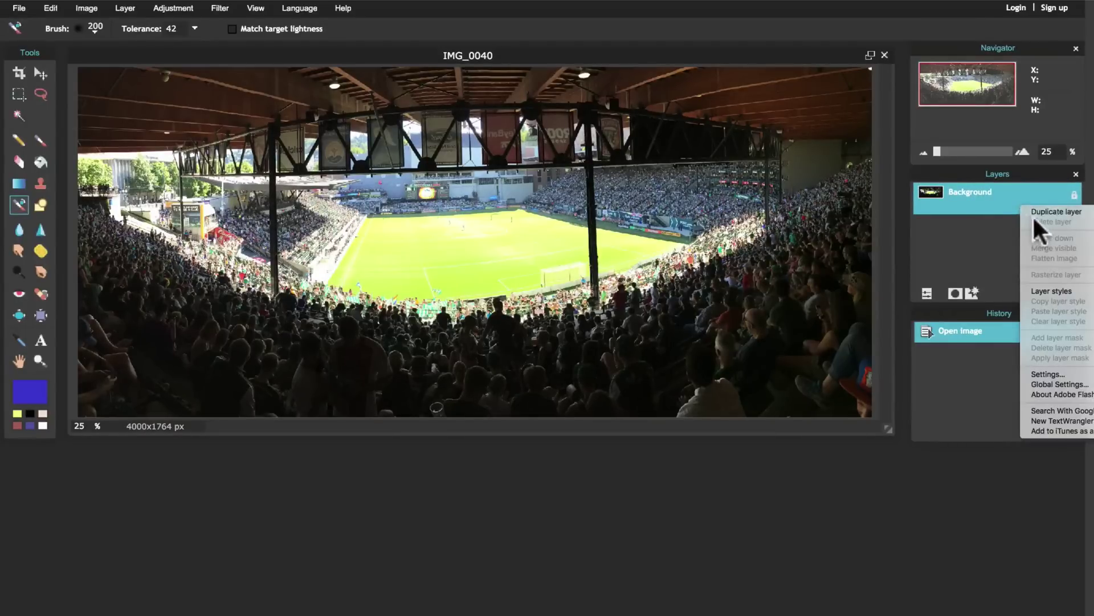
click(1035, 210)
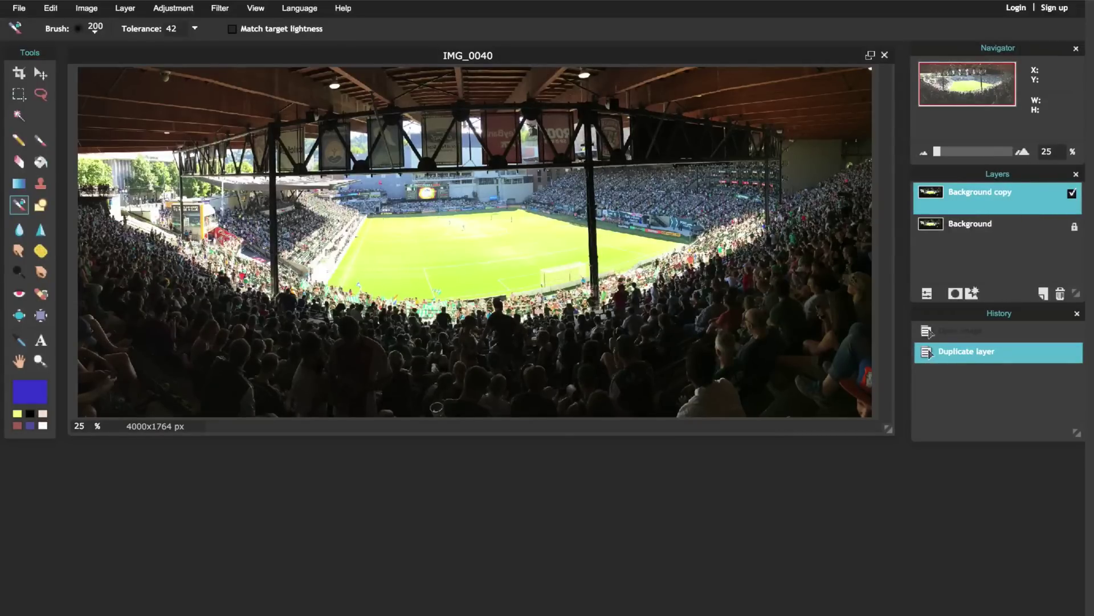
Desaturate 'Background copy' to black and white, then toggle its visibility to compare with the original.
click(182, 9)
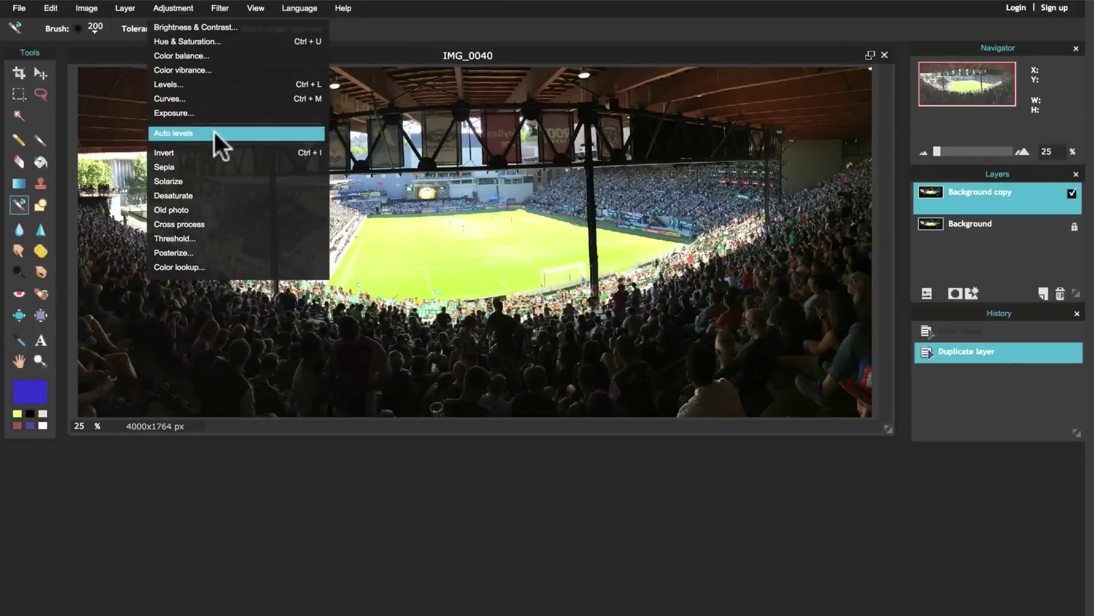
click(237, 196)
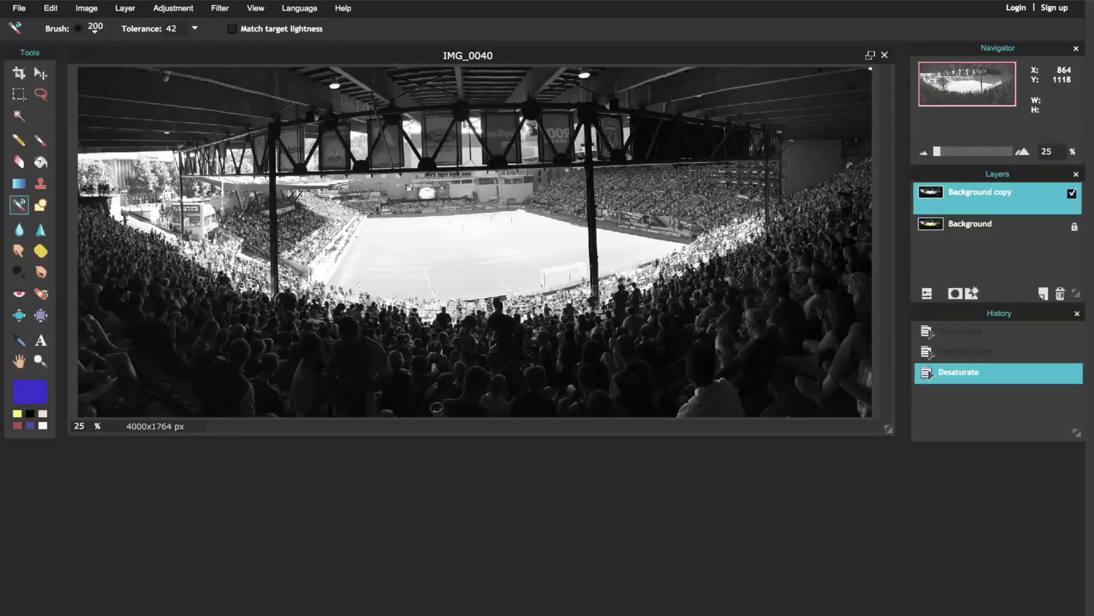
click(1072, 194)
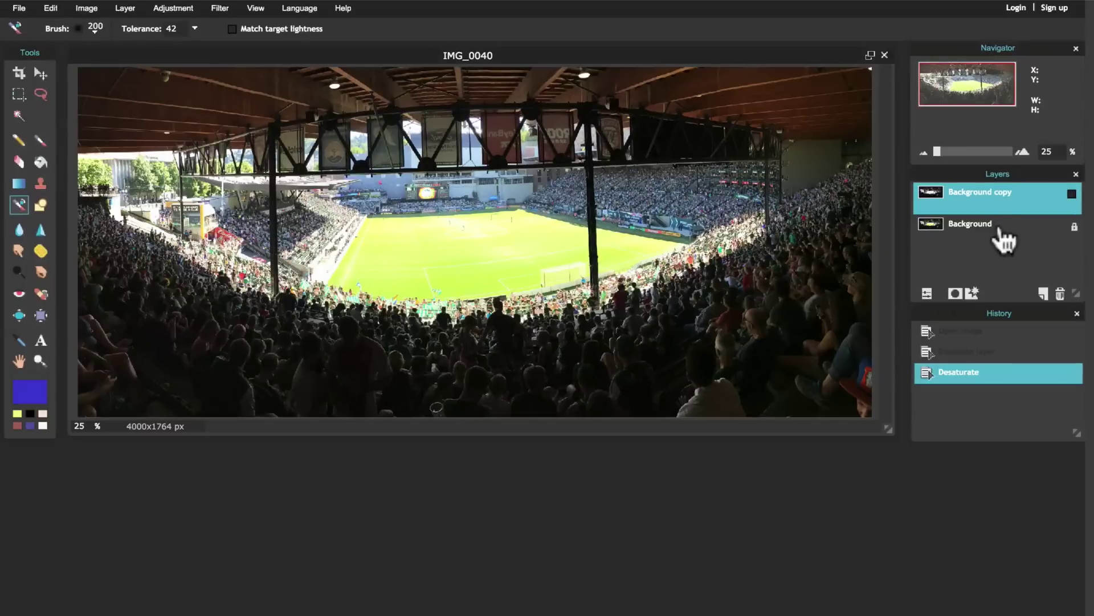
click(1071, 193)
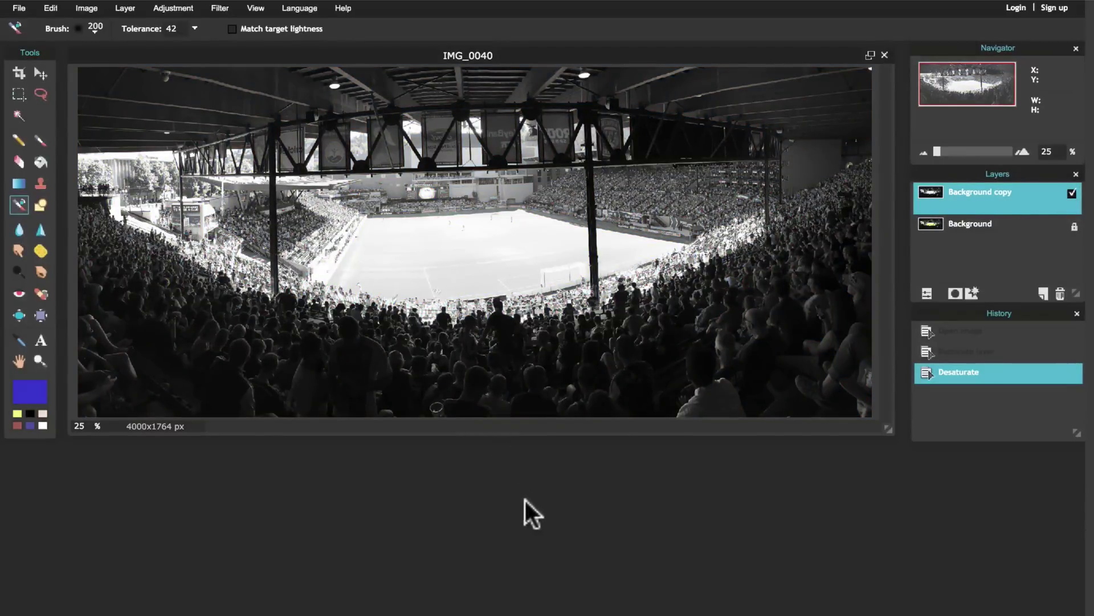
Select the pitch with the Magic Wand at tolerance 11.
click(18, 116)
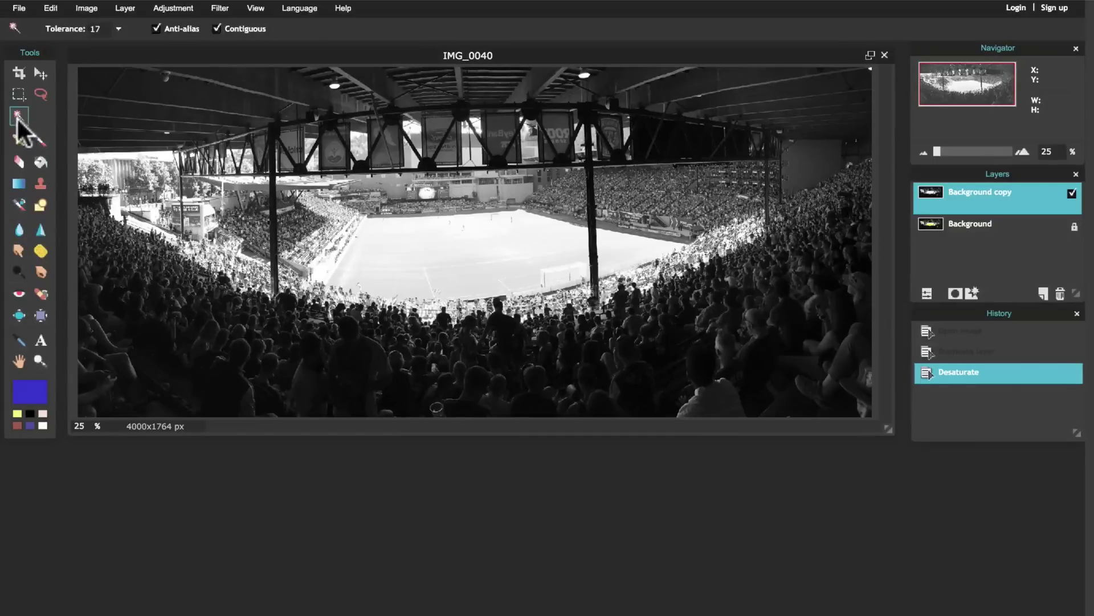
click(390, 258)
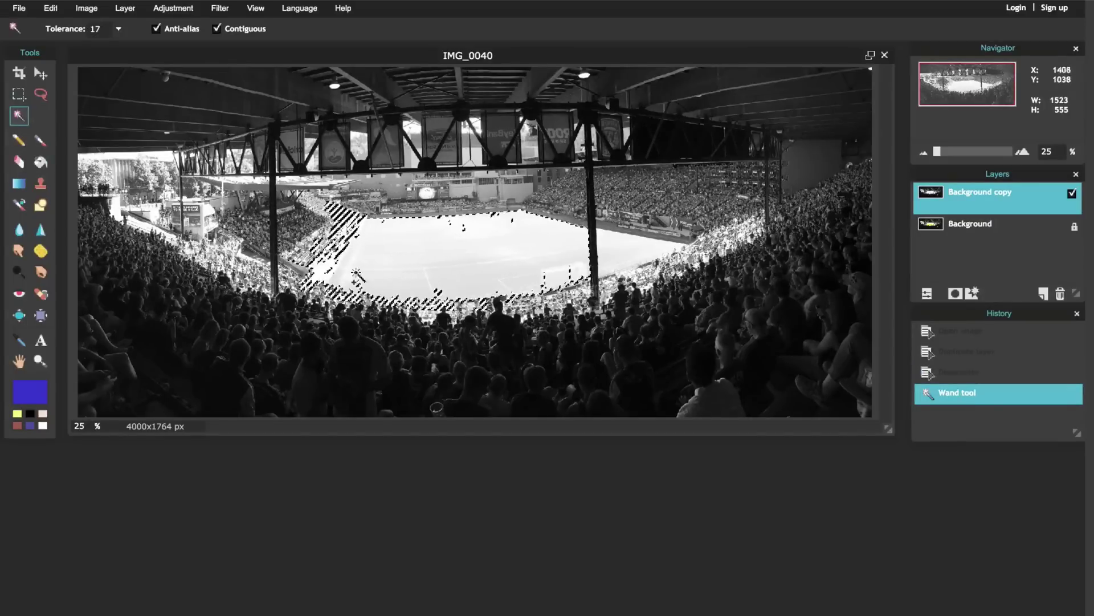
click(117, 31)
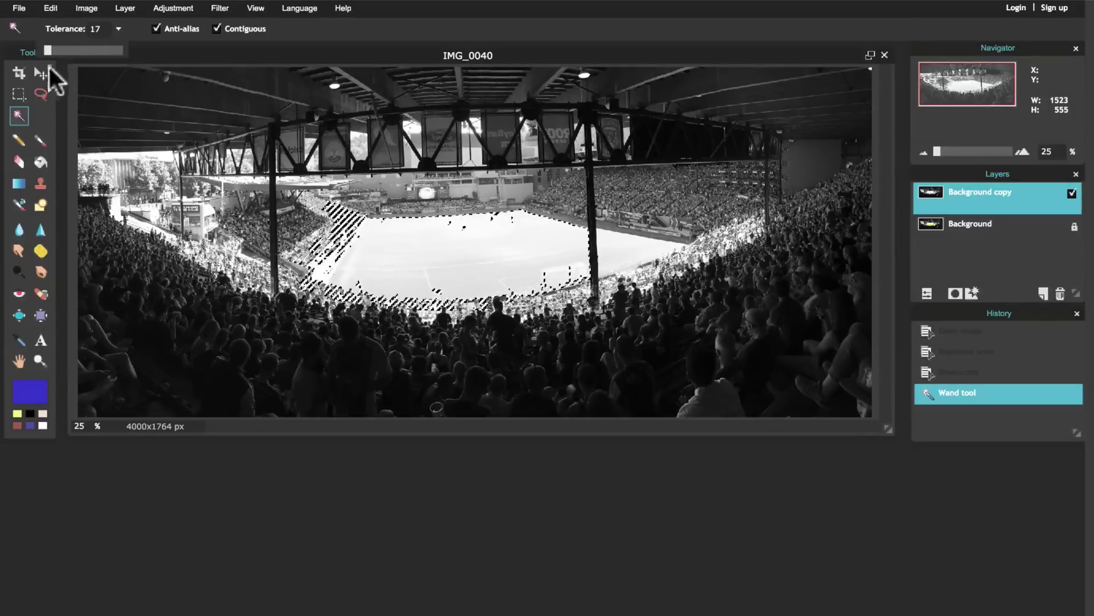
drag(48, 50, 44, 49)
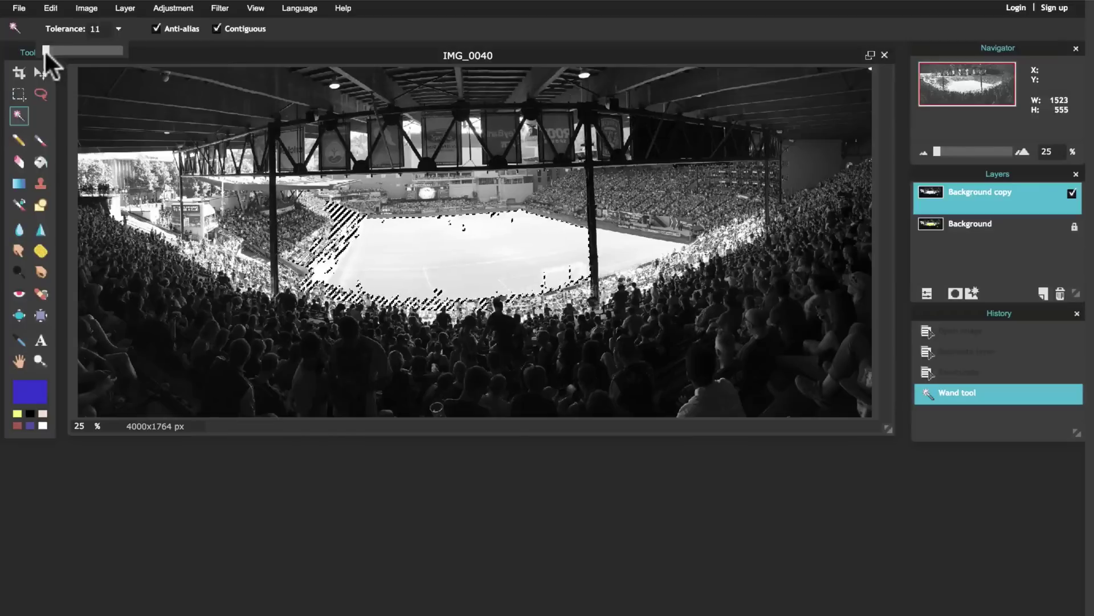
click(617, 235)
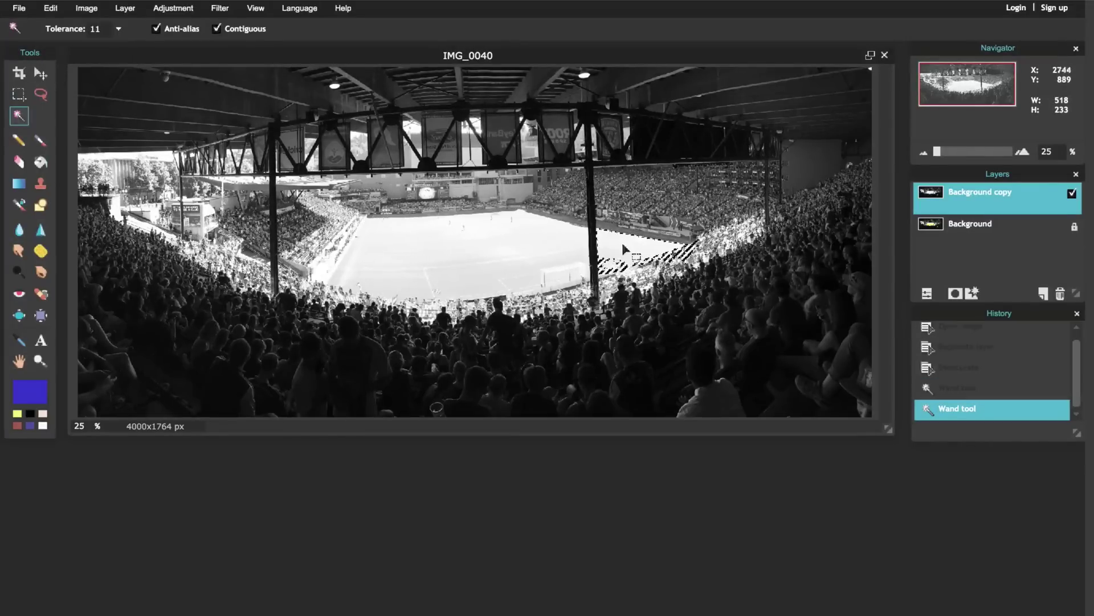
click(498, 250)
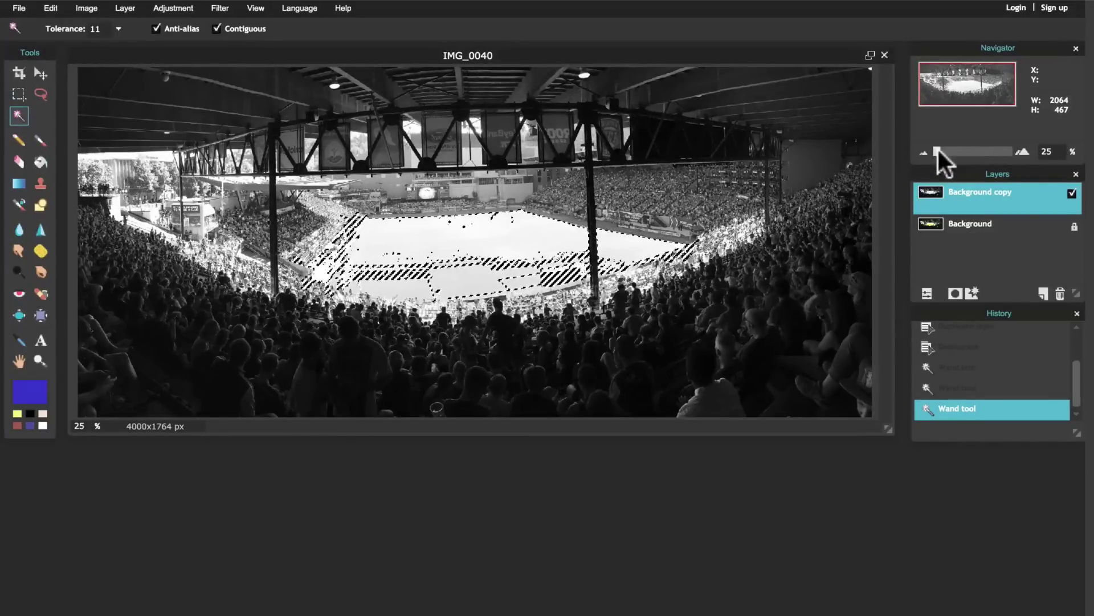
Zoom to 71% and add the missed pitch patches and lower-right edge to the selection.
drag(939, 149, 948, 150)
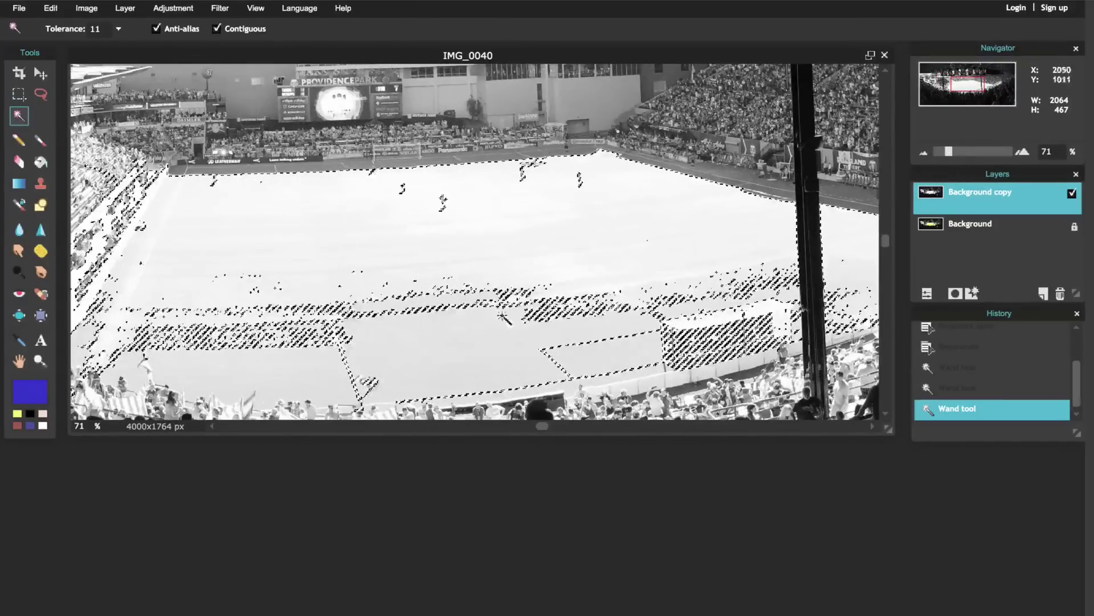
shift+click(303, 350)
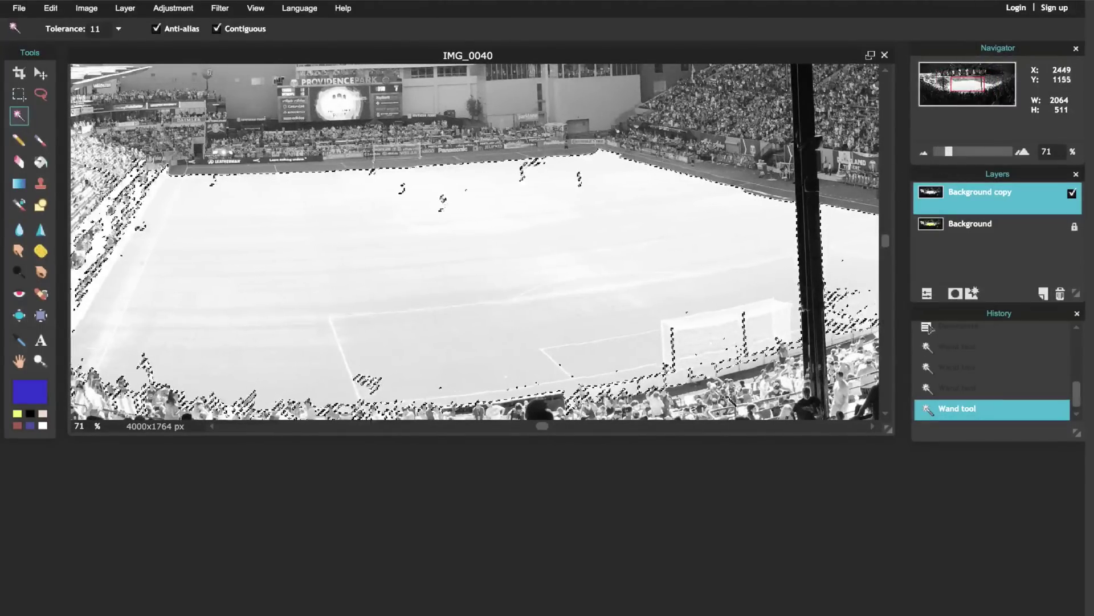
drag(974, 86, 988, 90)
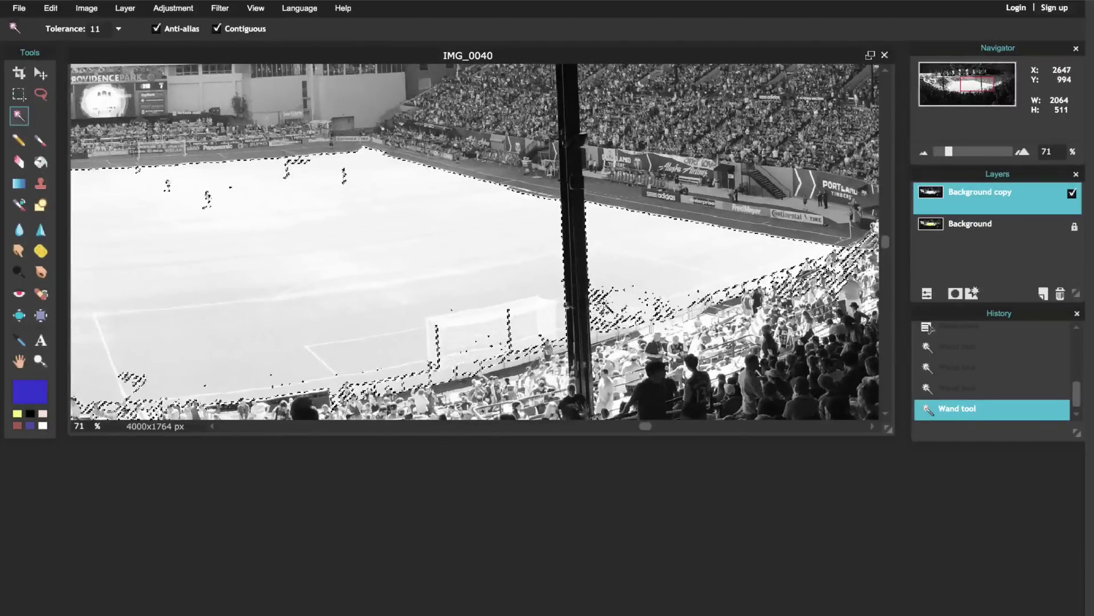
shift+click(604, 308)
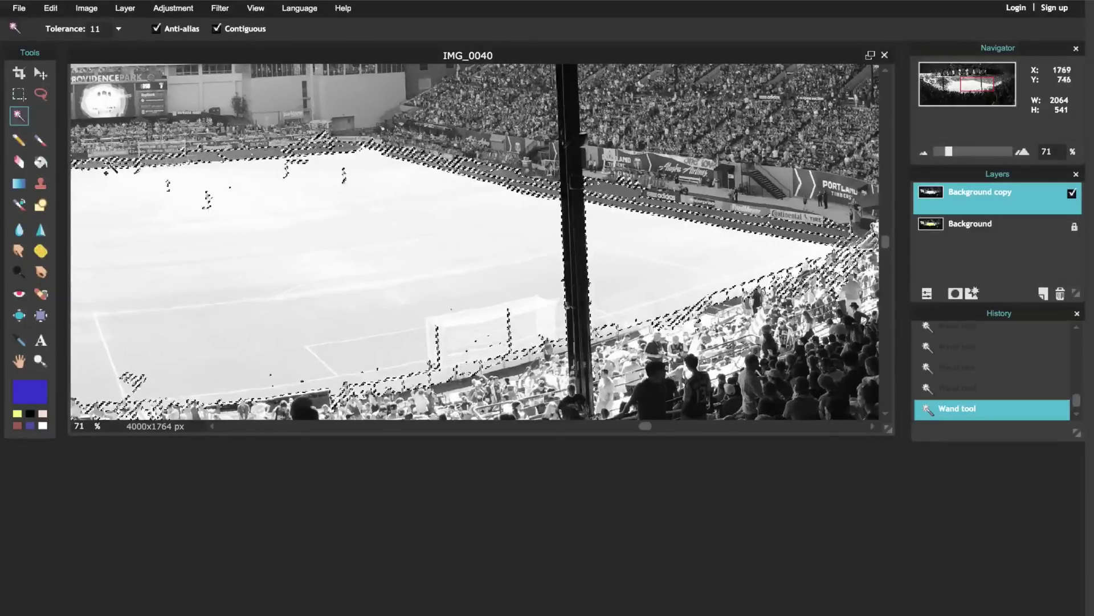
drag(976, 84, 963, 86)
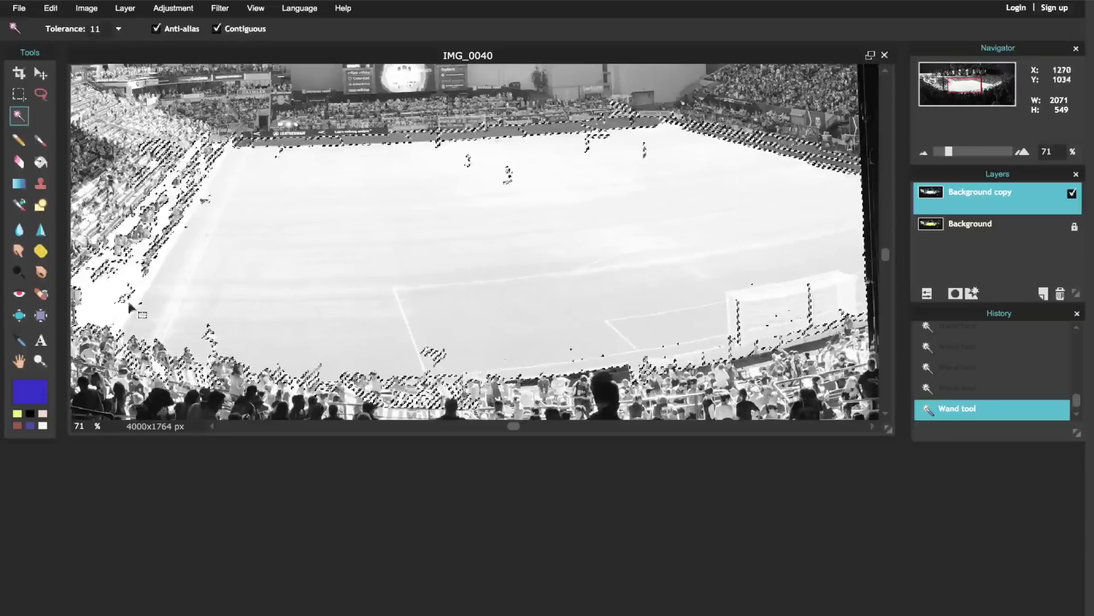
Use the Lasso to trim stray selection from the left and right stands.
click(40, 95)
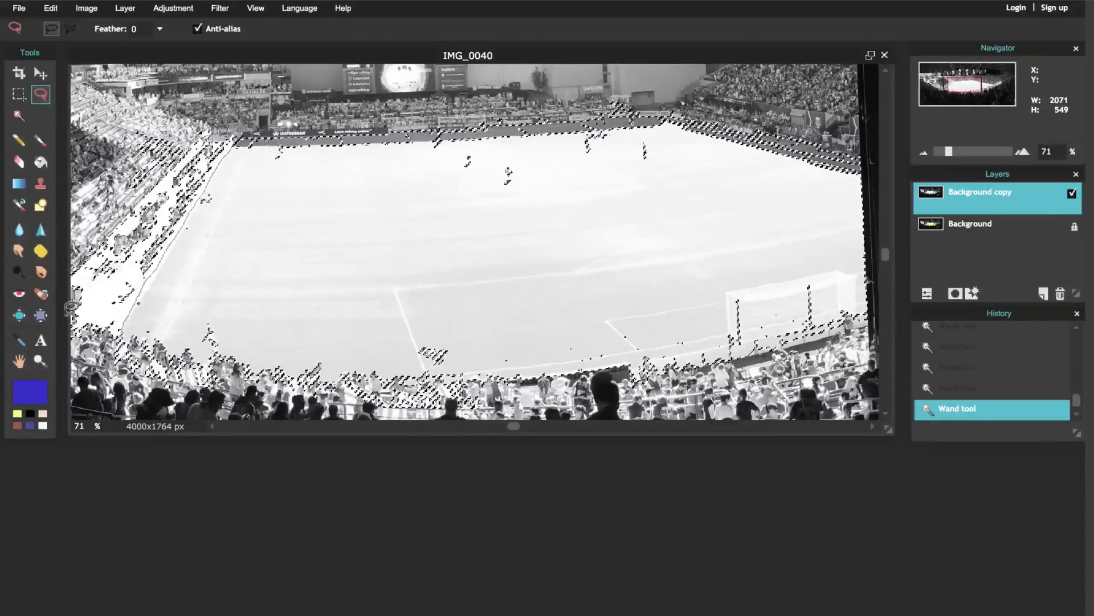
drag(92, 341, 217, 143)
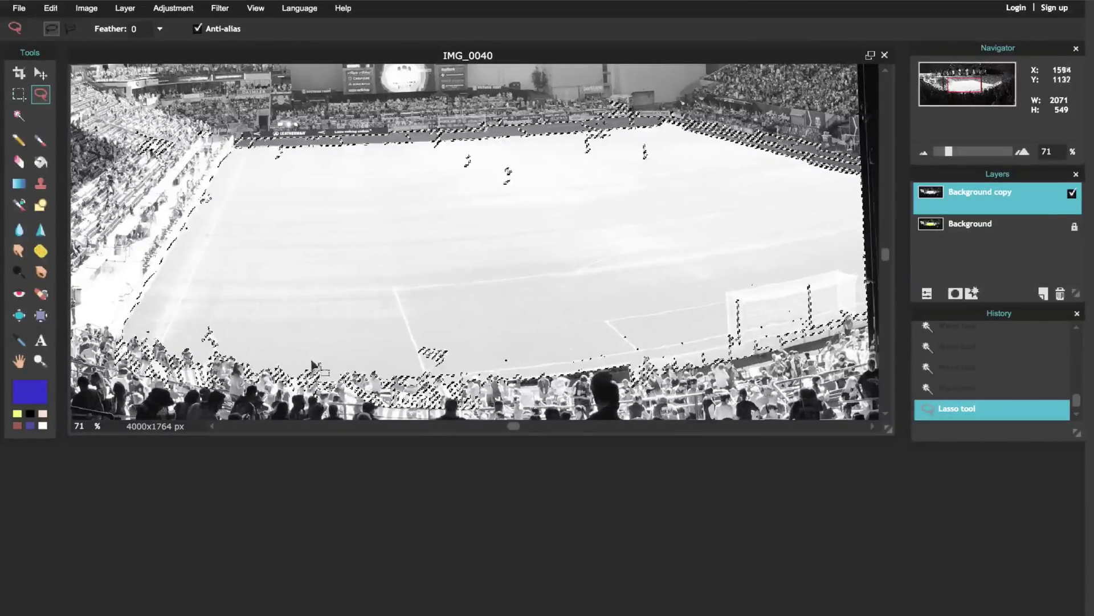
click(134, 149)
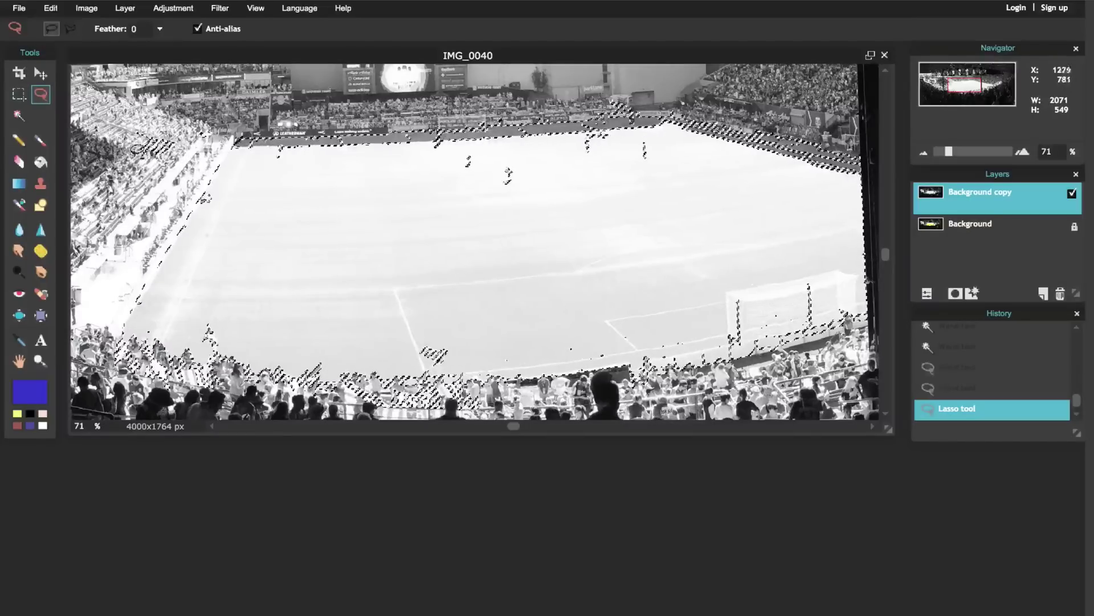
drag(126, 125, 171, 168)
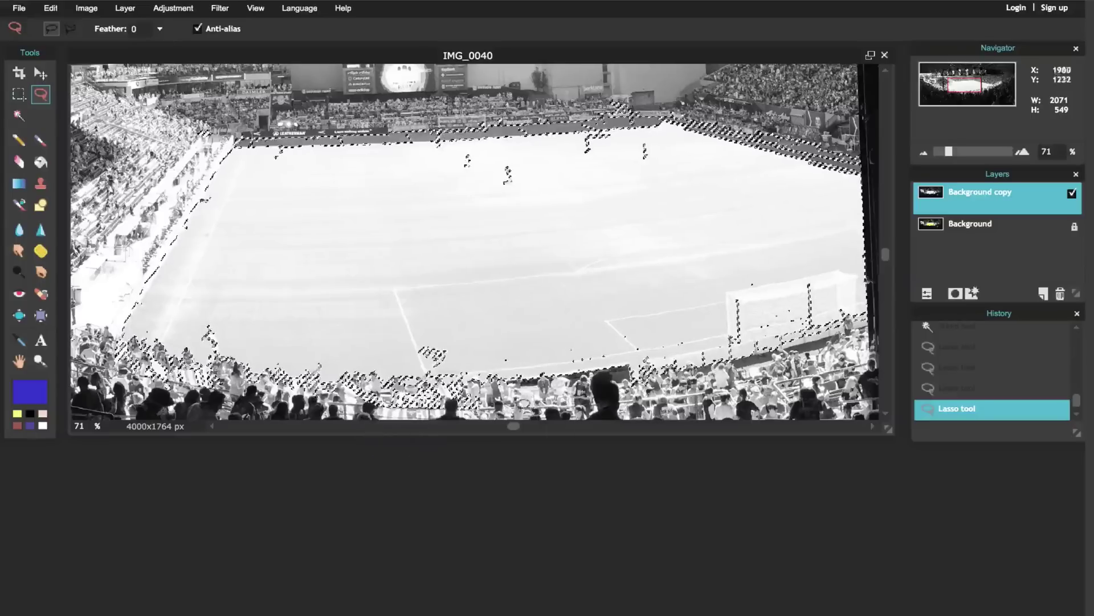
drag(512, 422, 679, 421)
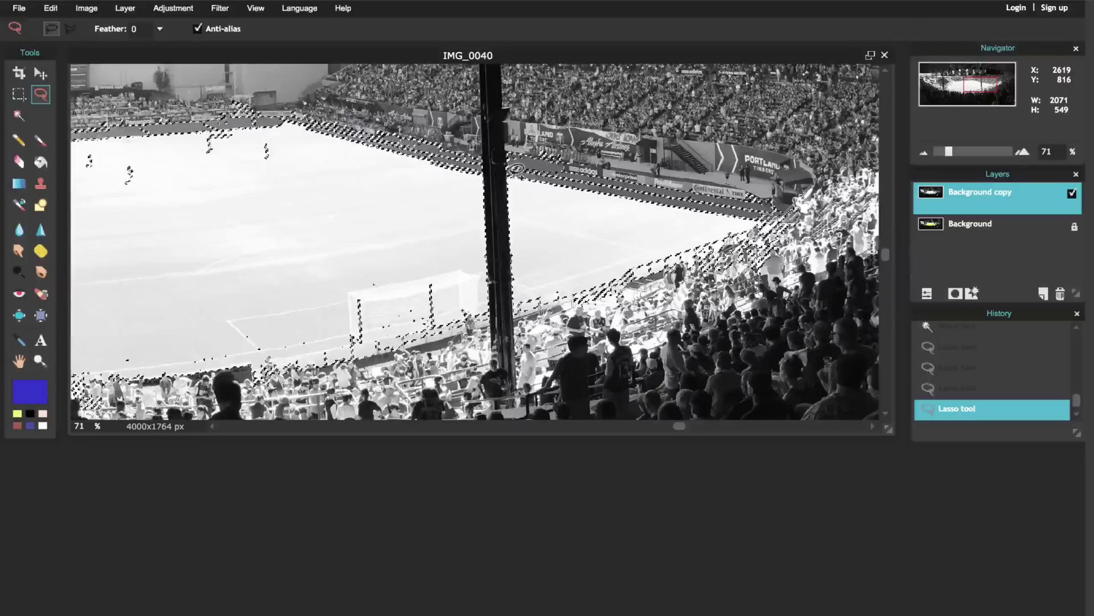
mouse_move(508, 178)
mouse_down()
mouse_move(634, 210)
mouse_move(763, 214)
mouse_move(741, 197)
mouse_move(533, 162)
mouse_move(489, 182)
mouse_up()
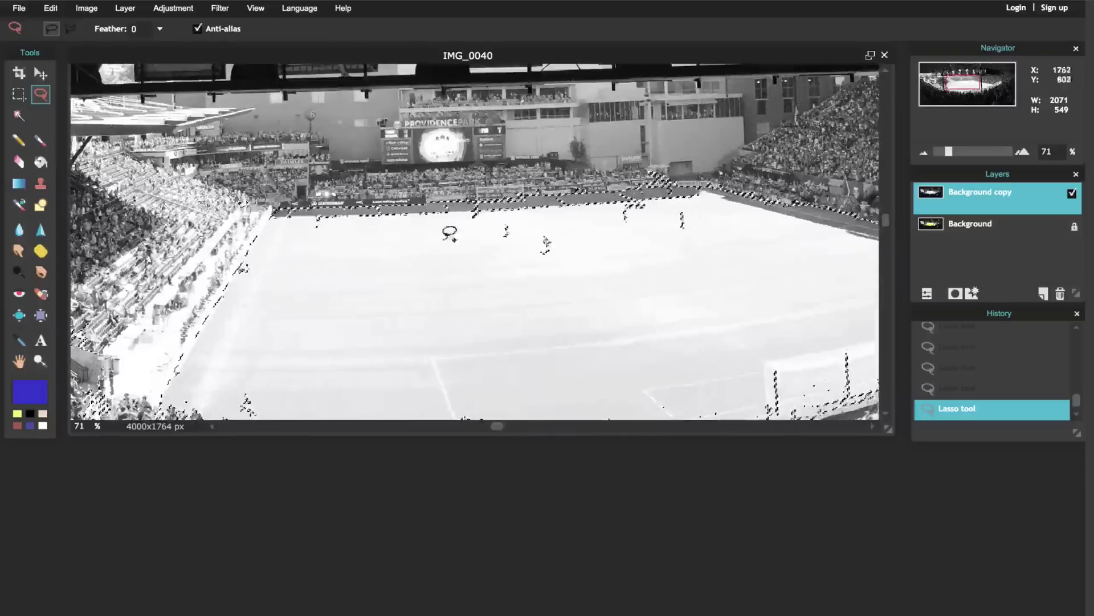
Trace the selection along the pitch's far edge and around the waving flag.
mouse_move(455, 221)
mouse_down()
mouse_move(684, 220)
mouse_move(704, 194)
mouse_move(444, 251)
mouse_move(455, 222)
mouse_up()
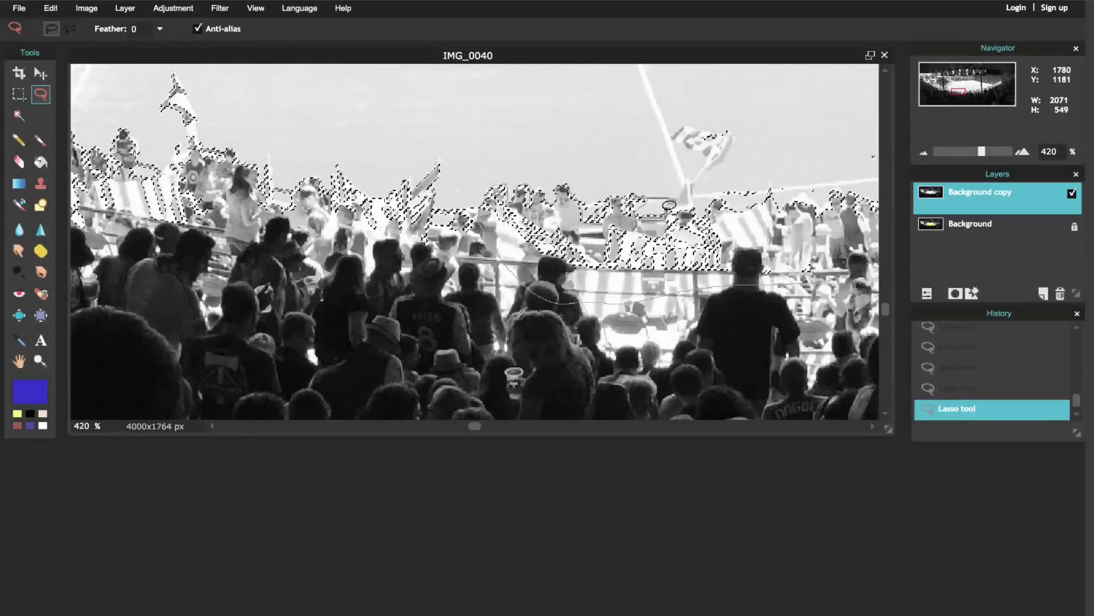
mouse_move(669, 205)
mouse_down()
mouse_move(706, 161)
mouse_move(684, 135)
mouse_move(687, 118)
mouse_move(736, 125)
mouse_up()
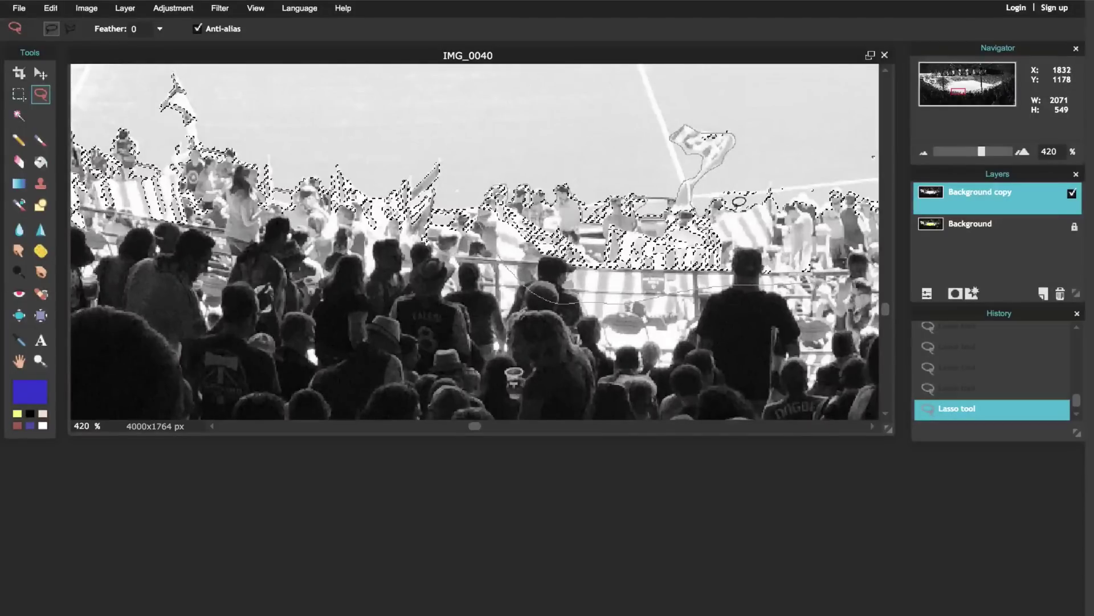
drag(776, 187, 798, 199)
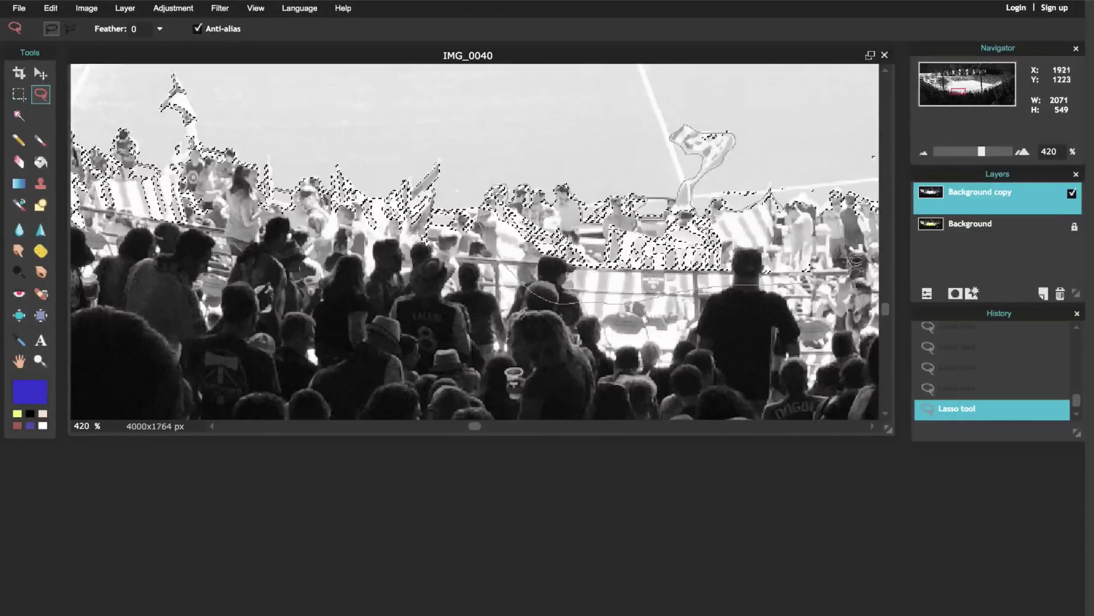
Zoom out, set the Eraser brush to 397, and erase grayscale over part of the pitch.
key(ctrl+0)
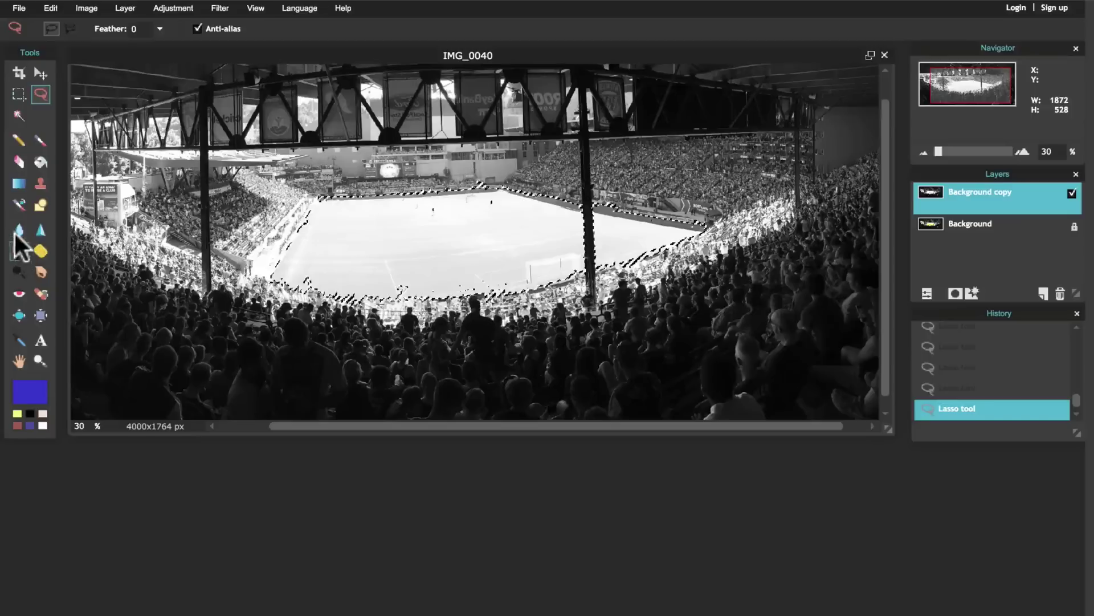
click(16, 163)
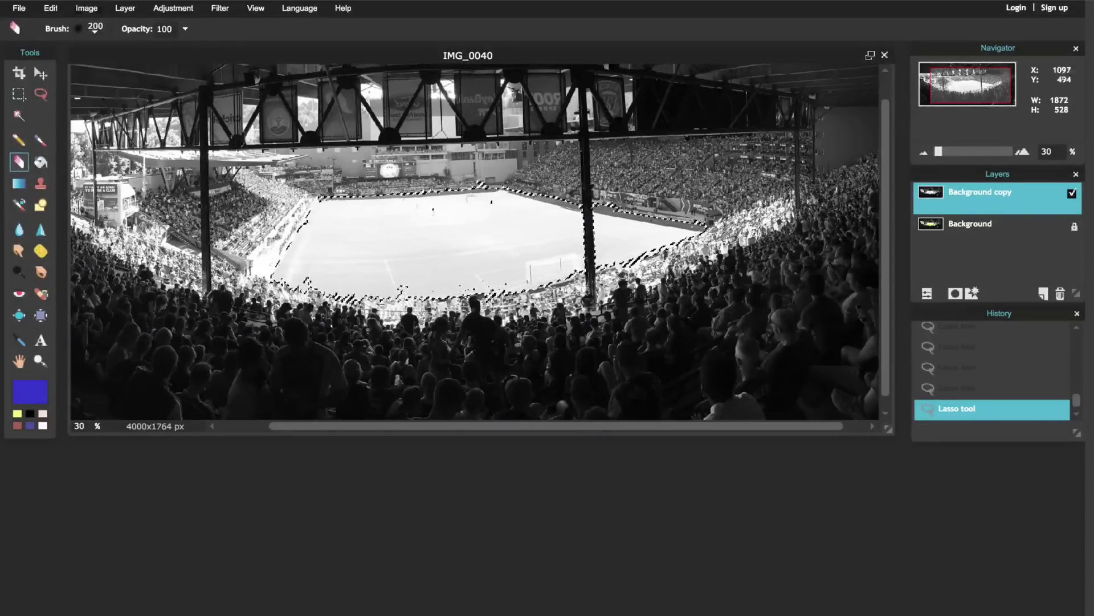
click(91, 29)
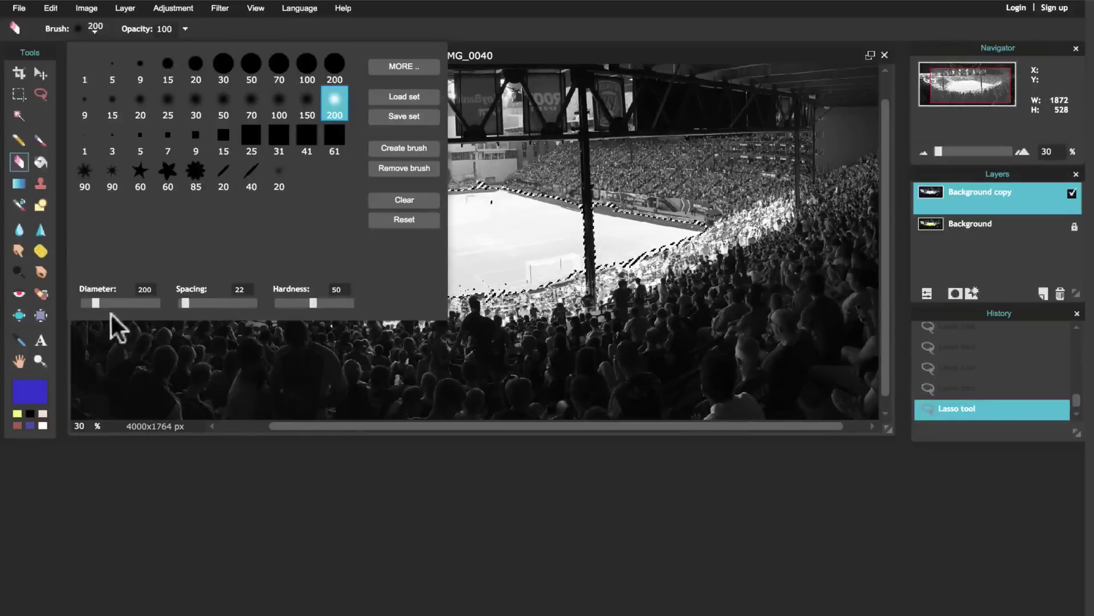
drag(93, 298, 112, 302)
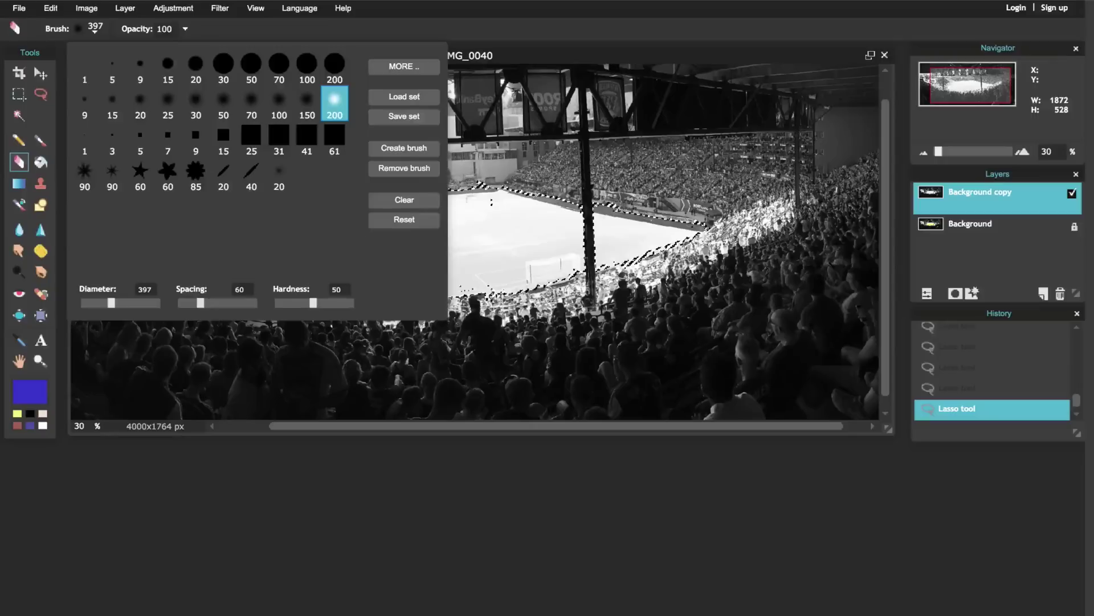
drag(667, 232, 684, 236)
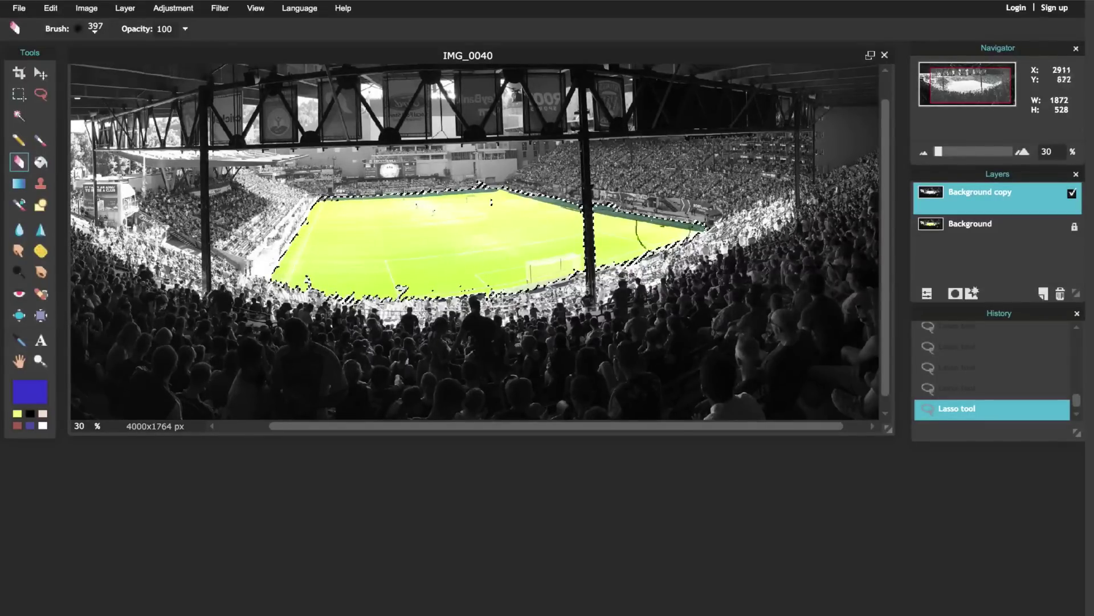
Erase the remaining grayscale on the pitch, checking against the colour original by toggling visibility.
click(450, 212)
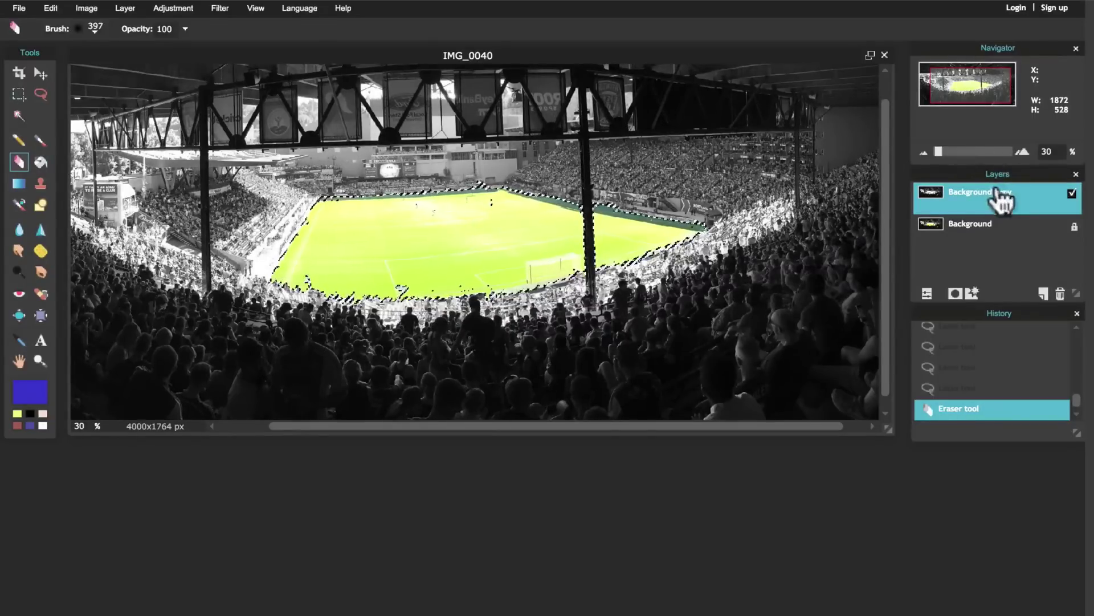
click(1071, 194)
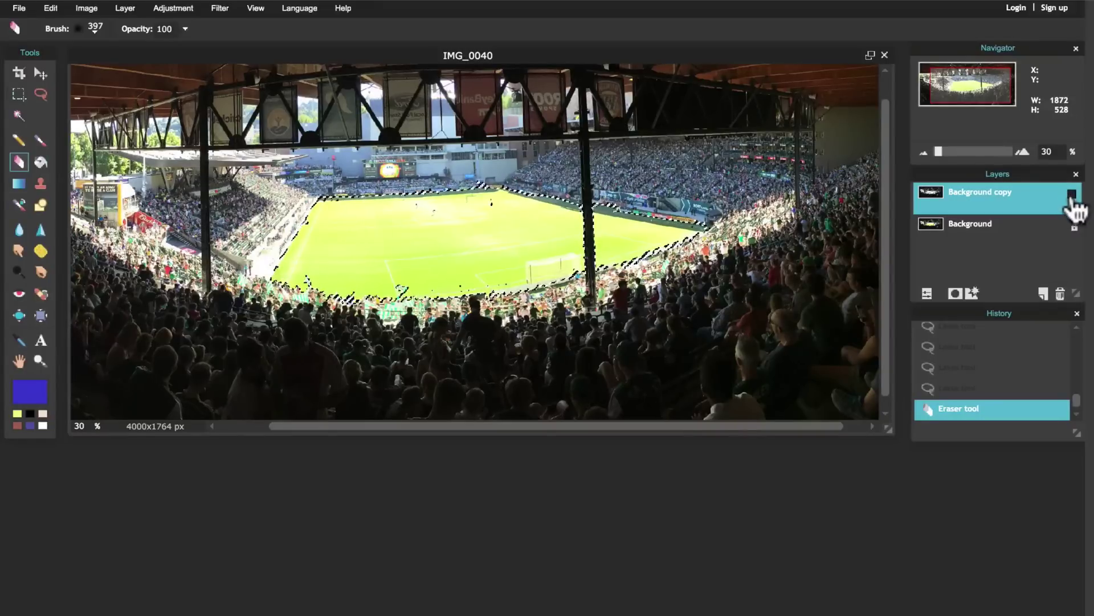
click(1071, 195)
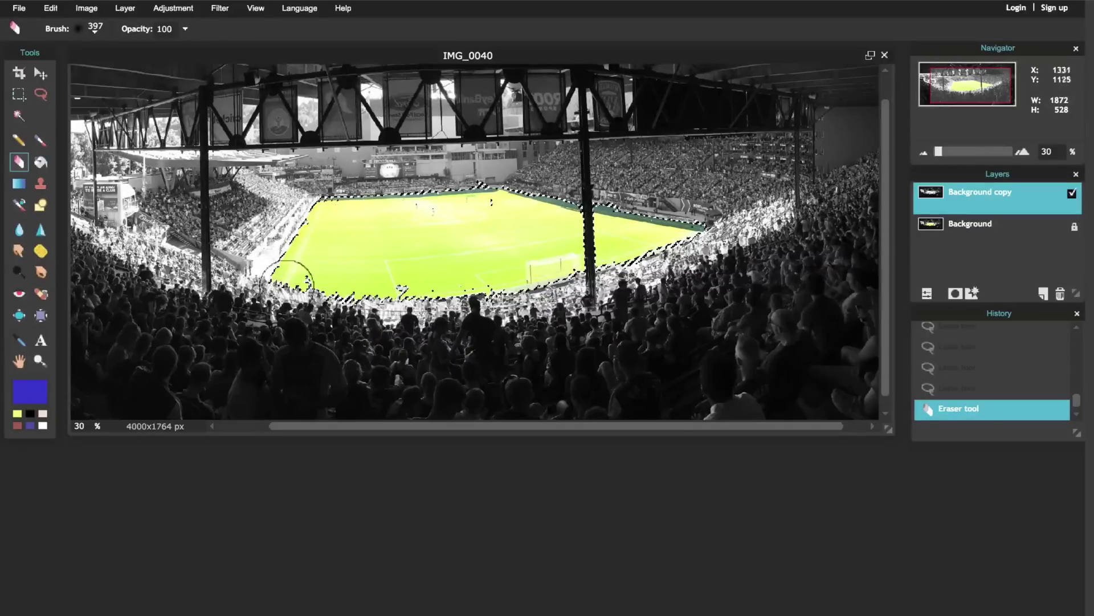
click(415, 285)
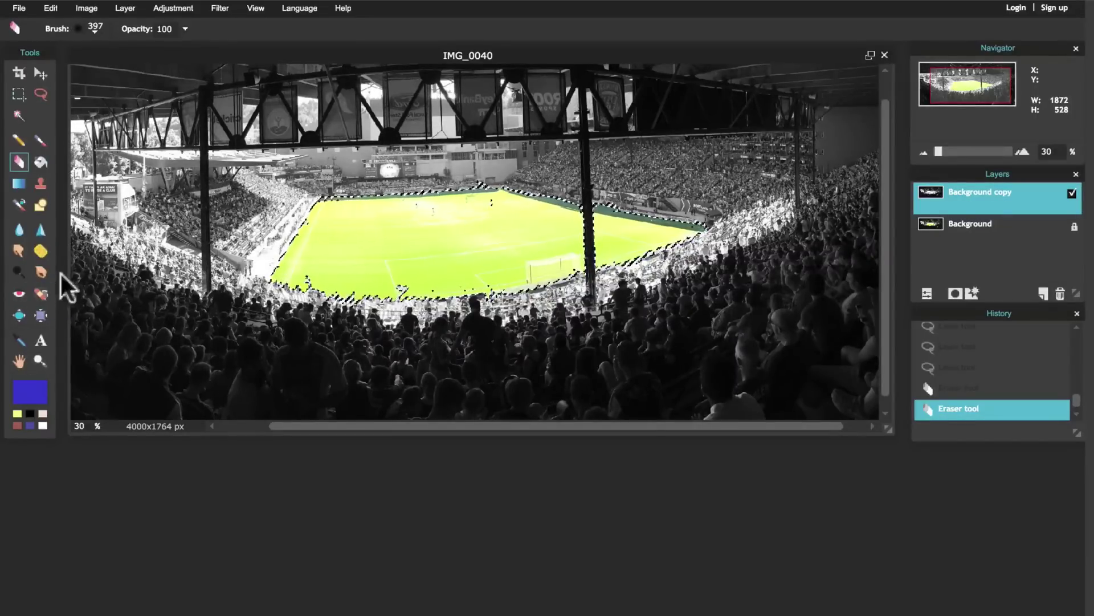
Burn midtones across the pitch at exposure 50 using the soft 200 brush.
click(39, 272)
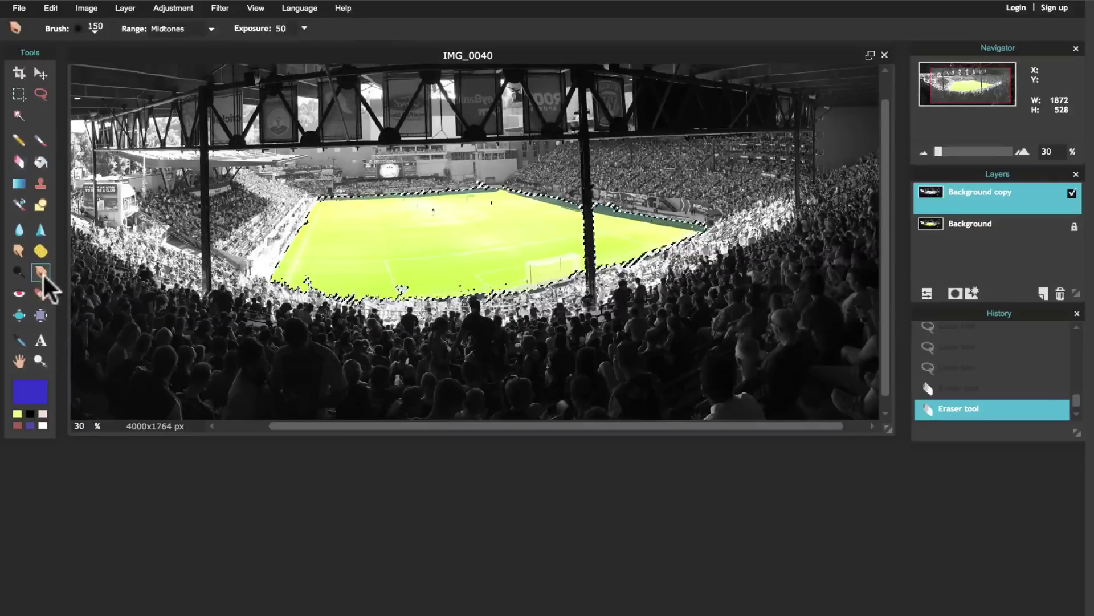
click(95, 26)
click(335, 106)
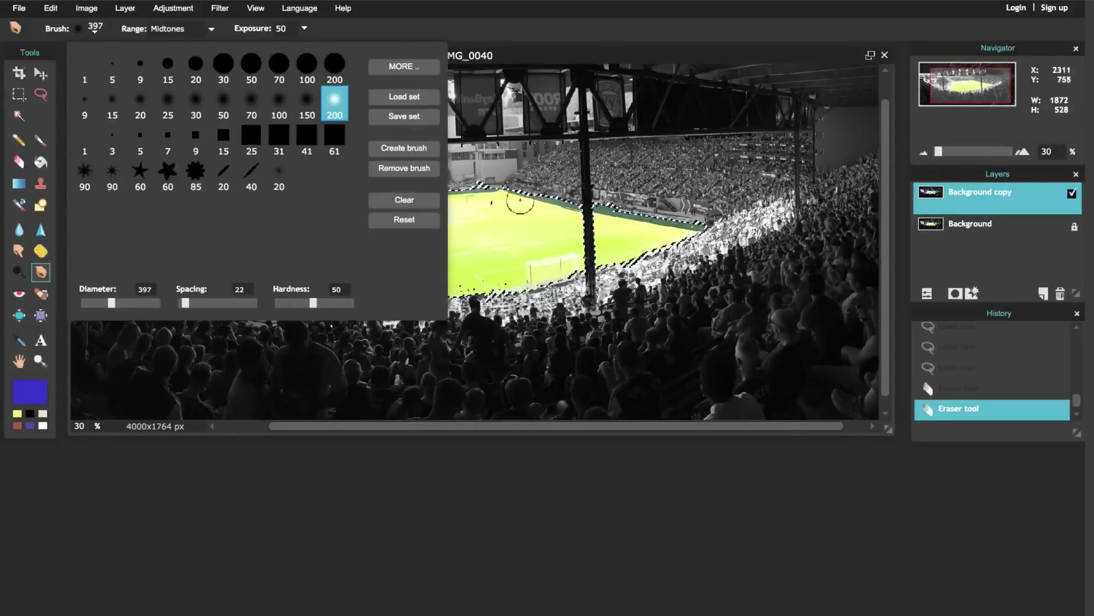
click(520, 201)
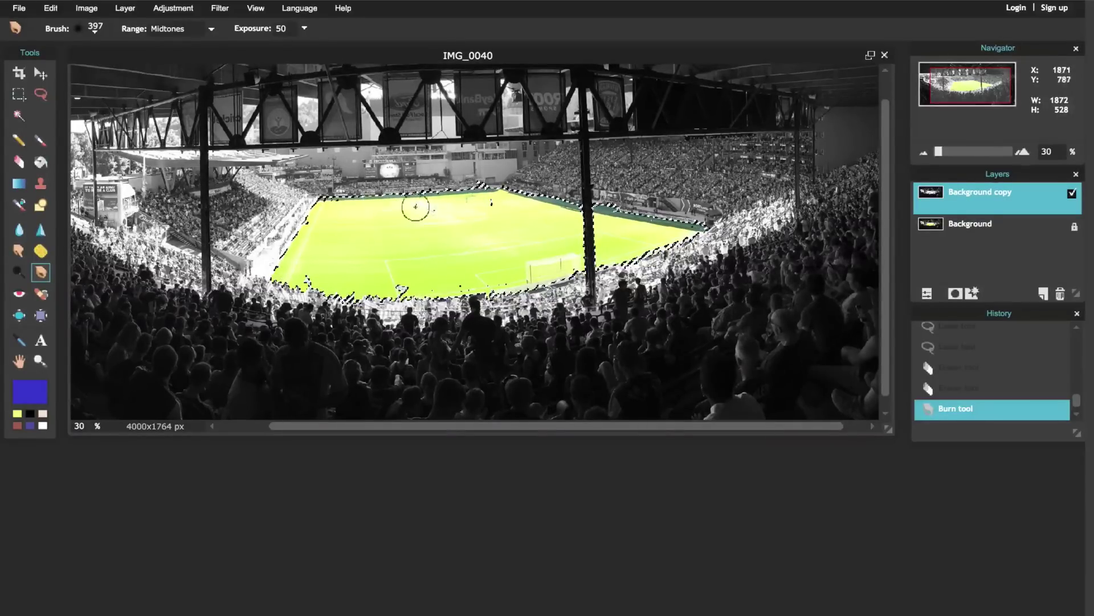
mouse_move(409, 209)
mouse_down()
mouse_move(443, 206)
mouse_move(447, 231)
mouse_up()
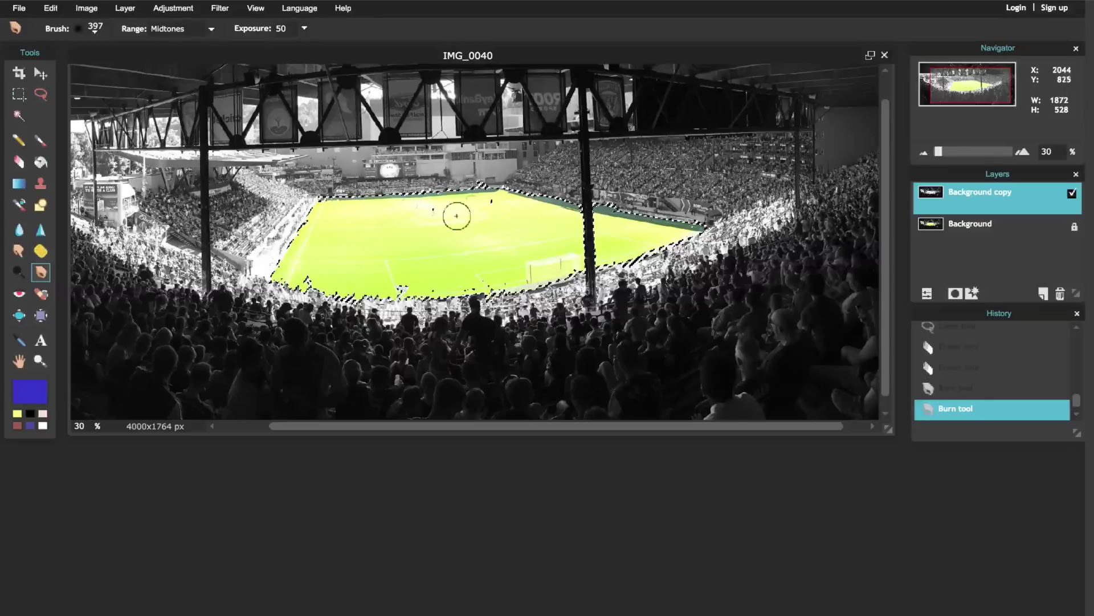
click(423, 205)
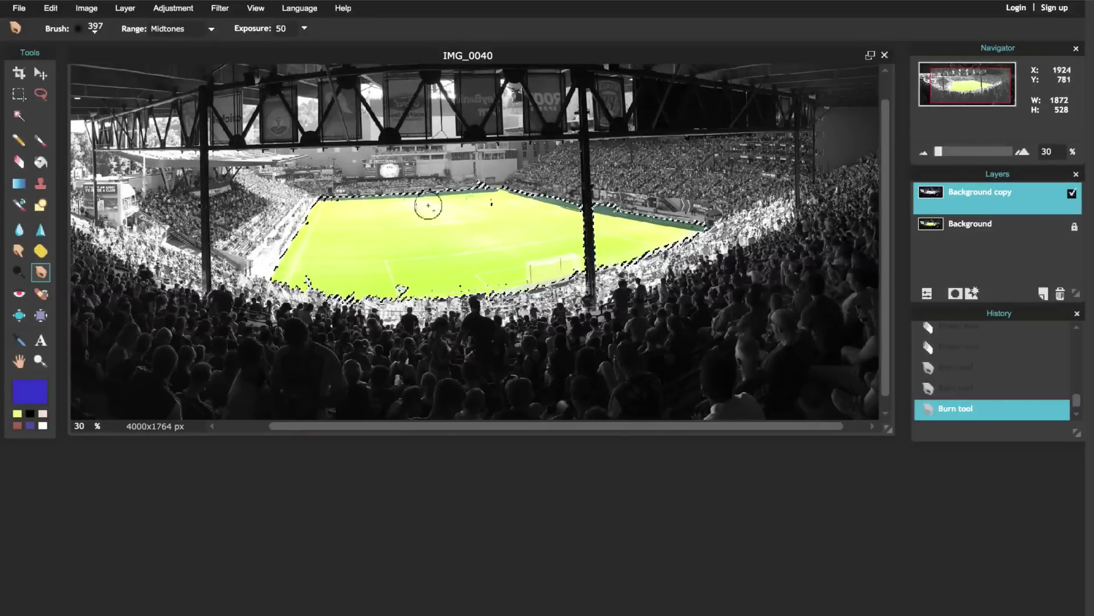
drag(453, 212, 478, 223)
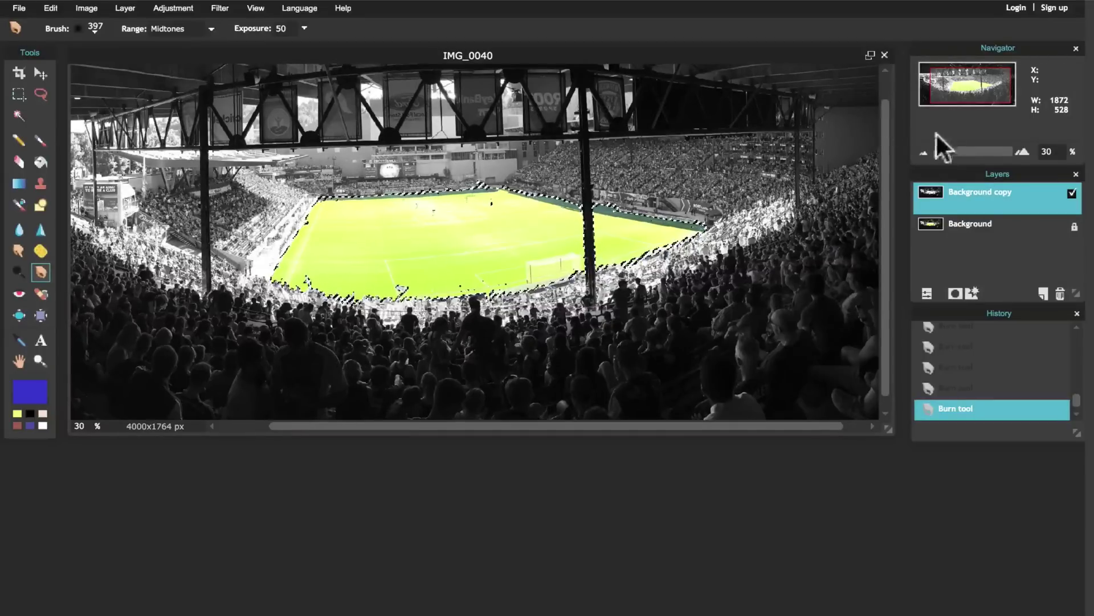
Select the Background layer beneath 'Background copy' in the Layers panel.
click(995, 231)
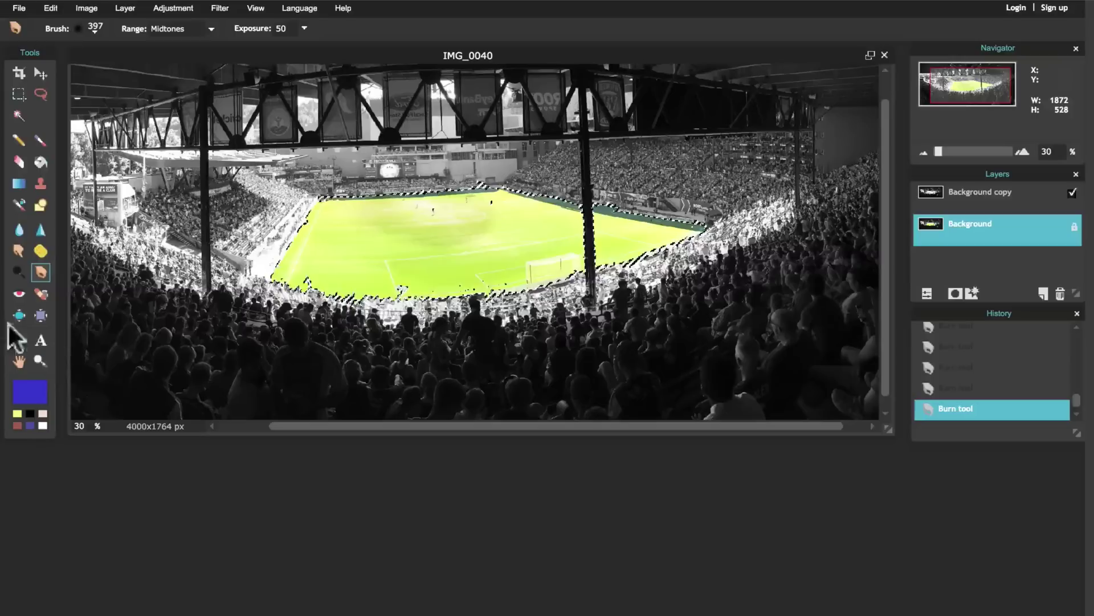
Dodge the pitch midtones at exposure 50 with the soft 200 brush to brighten it.
click(20, 273)
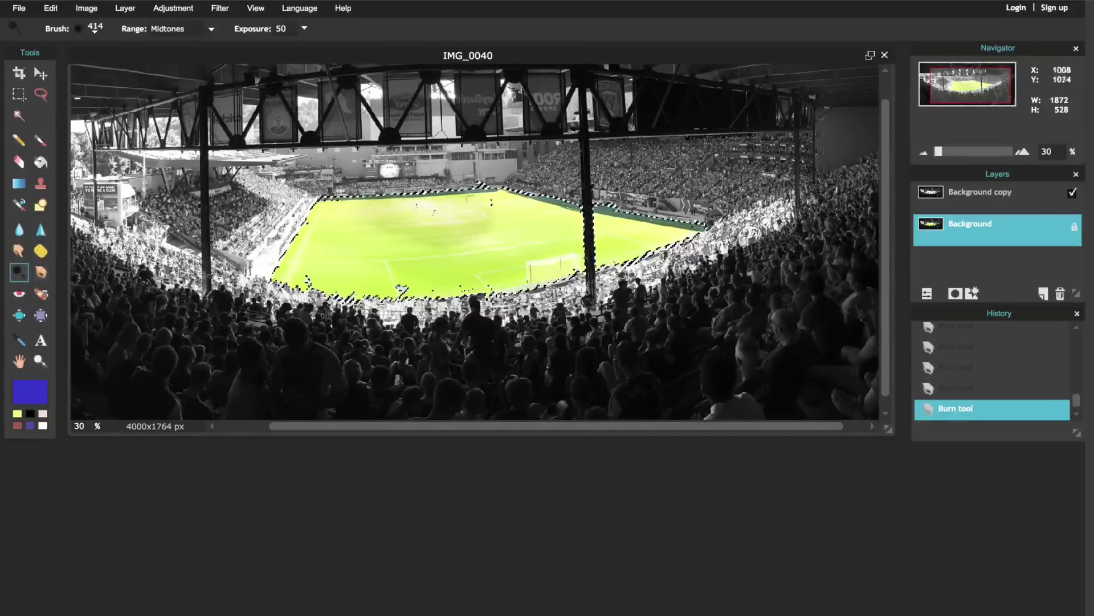
click(95, 30)
click(333, 106)
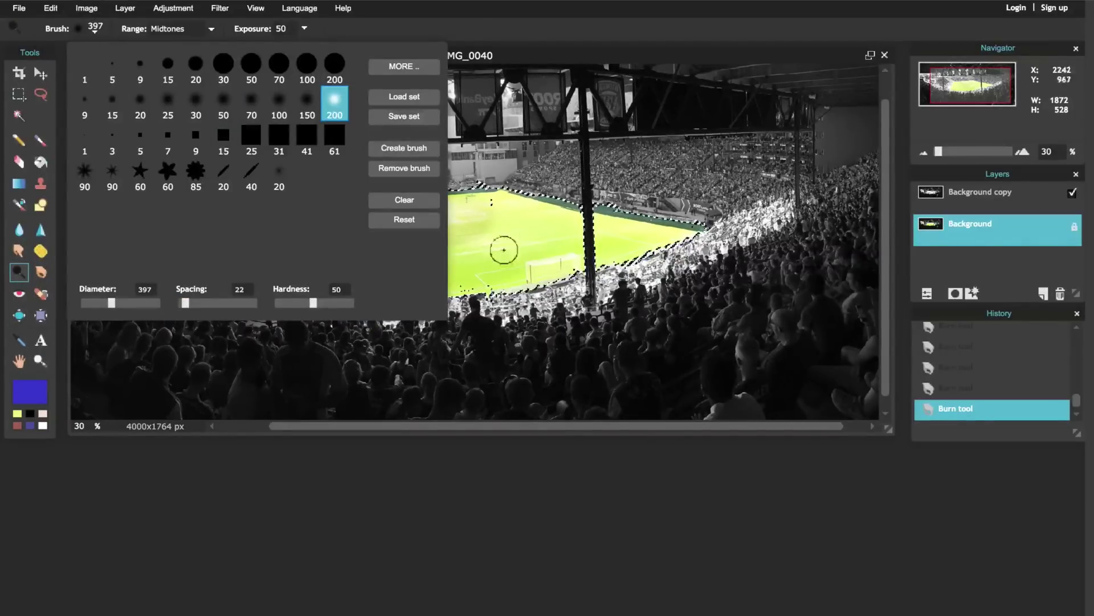
drag(504, 250, 510, 253)
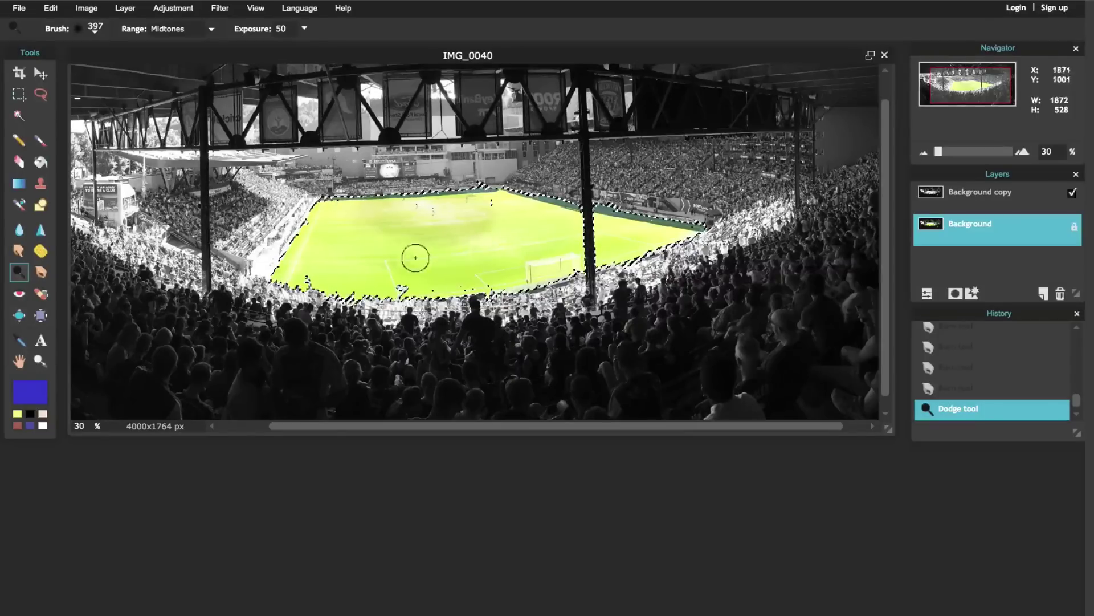
mouse_move(388, 246)
mouse_down()
mouse_move(497, 231)
mouse_move(374, 266)
mouse_up()
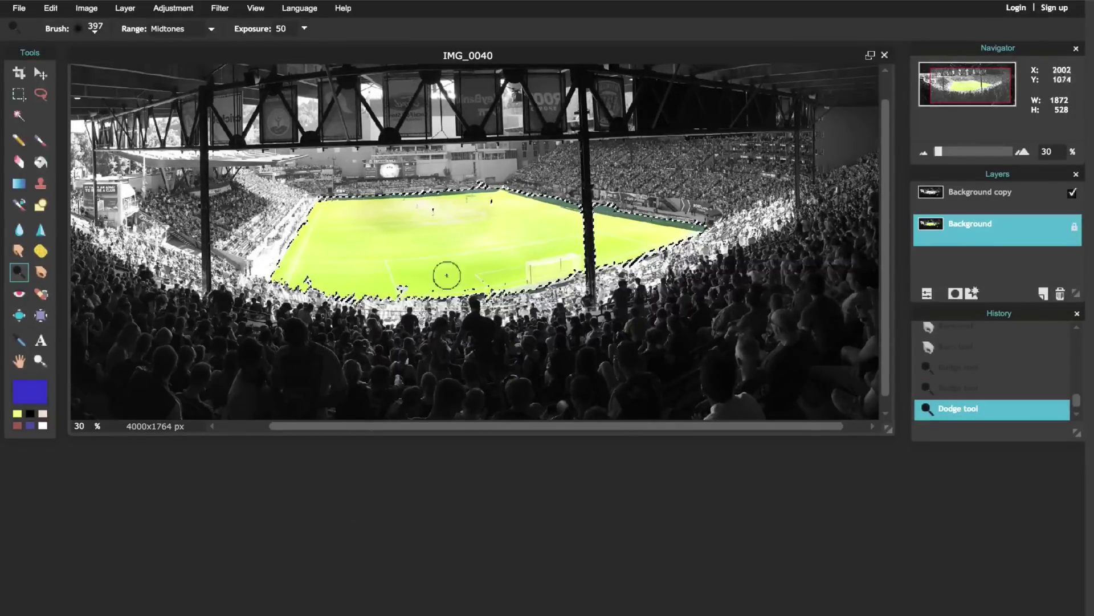
mouse_move(486, 229)
mouse_down()
mouse_move(393, 243)
mouse_move(399, 220)
mouse_move(627, 233)
mouse_up()
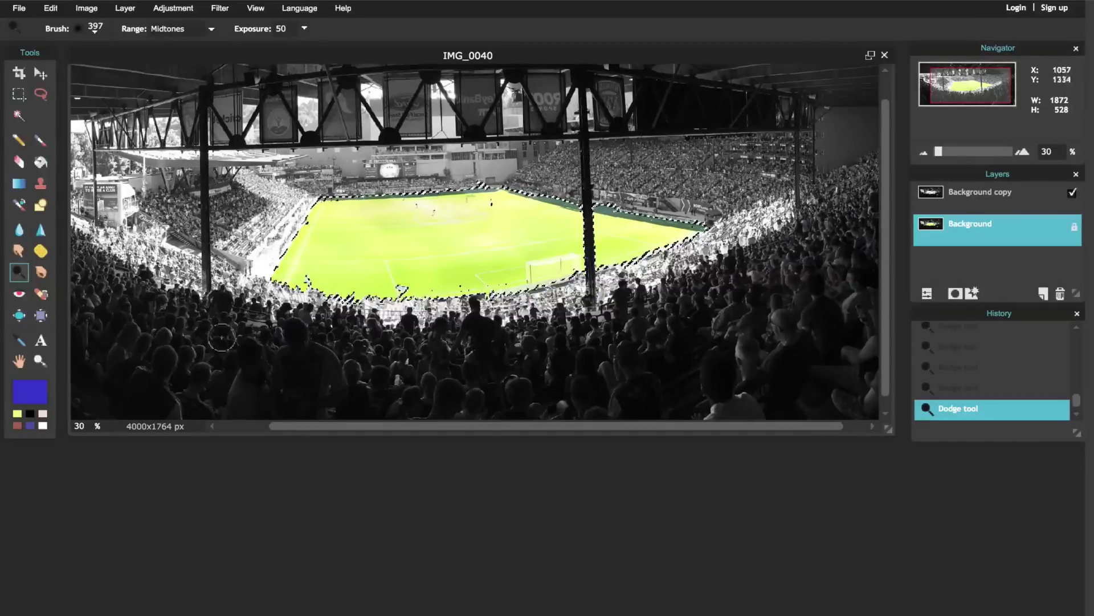
Brush the pitch with the Sponge in Saturate mode at strength 25.
click(43, 247)
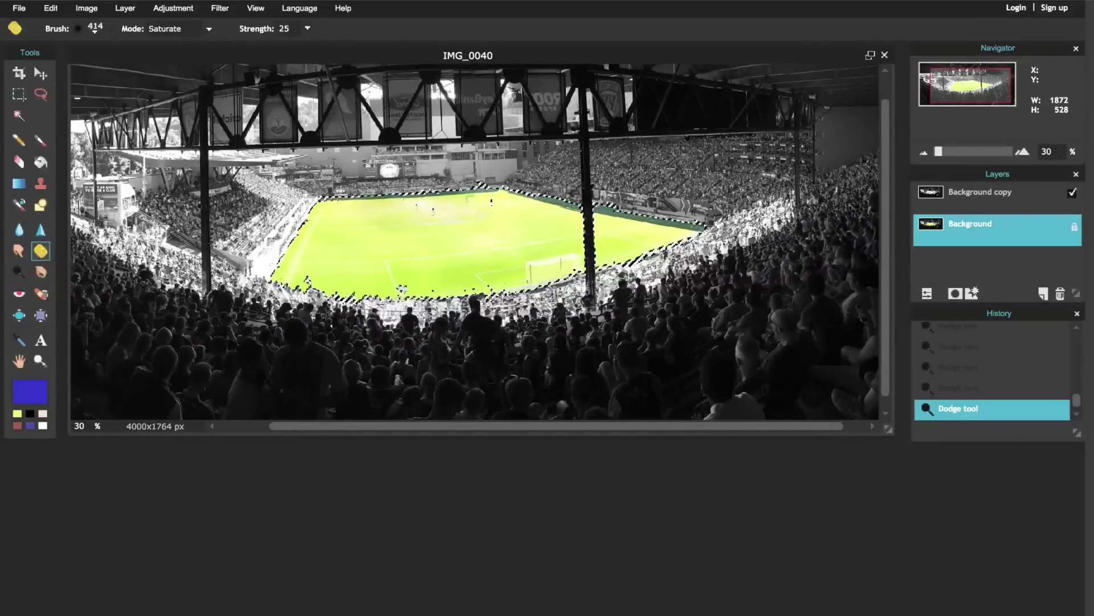
click(206, 27)
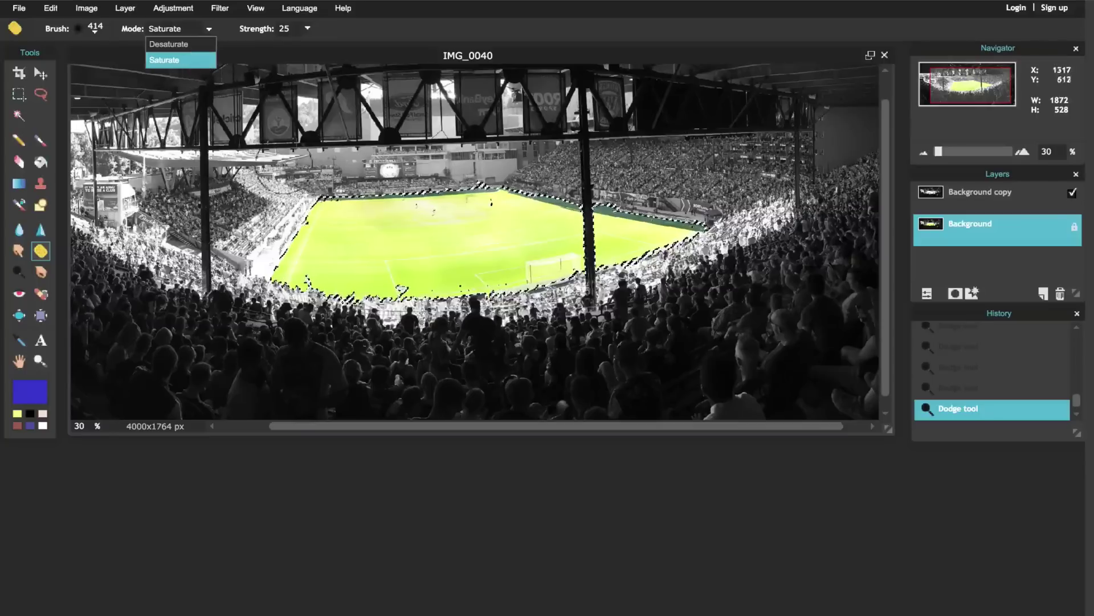
click(187, 61)
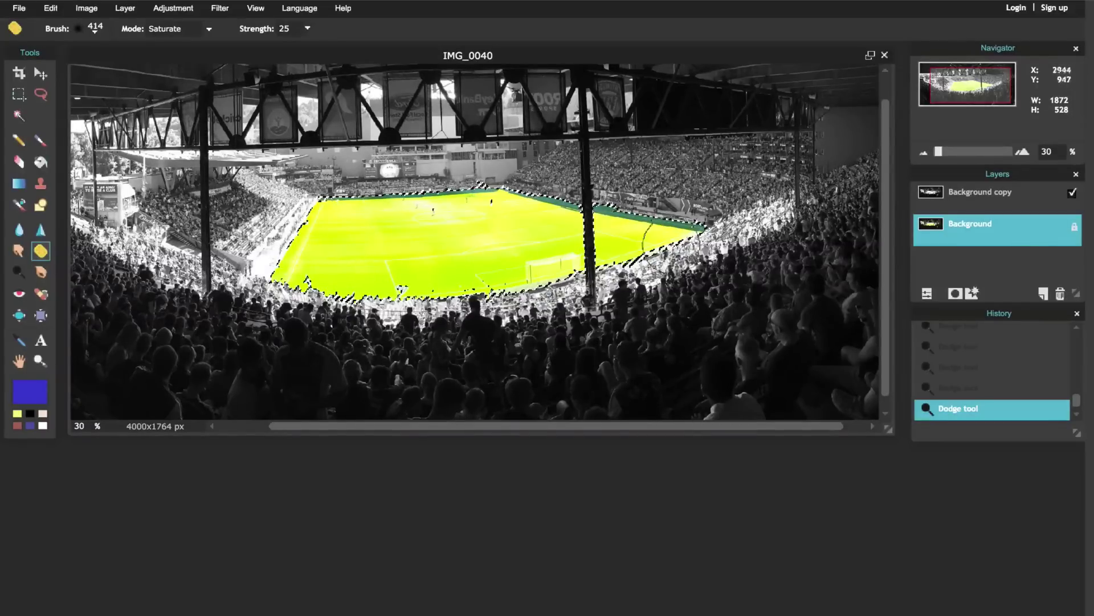
click(591, 256)
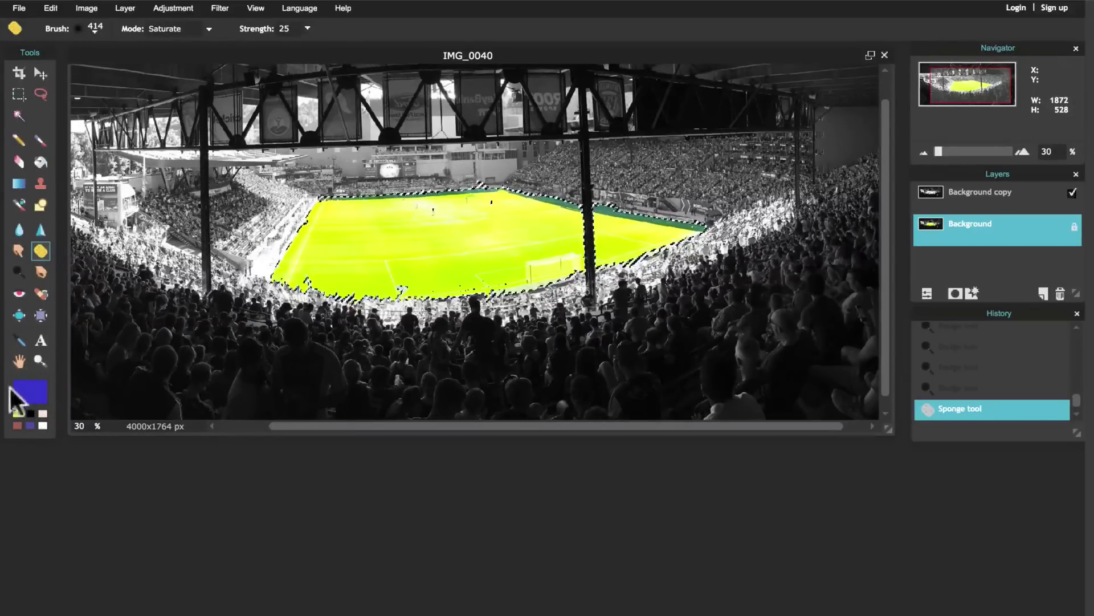
Make the foreground painting colour a vivid, saturated blue, hex 090deb.
click(32, 388)
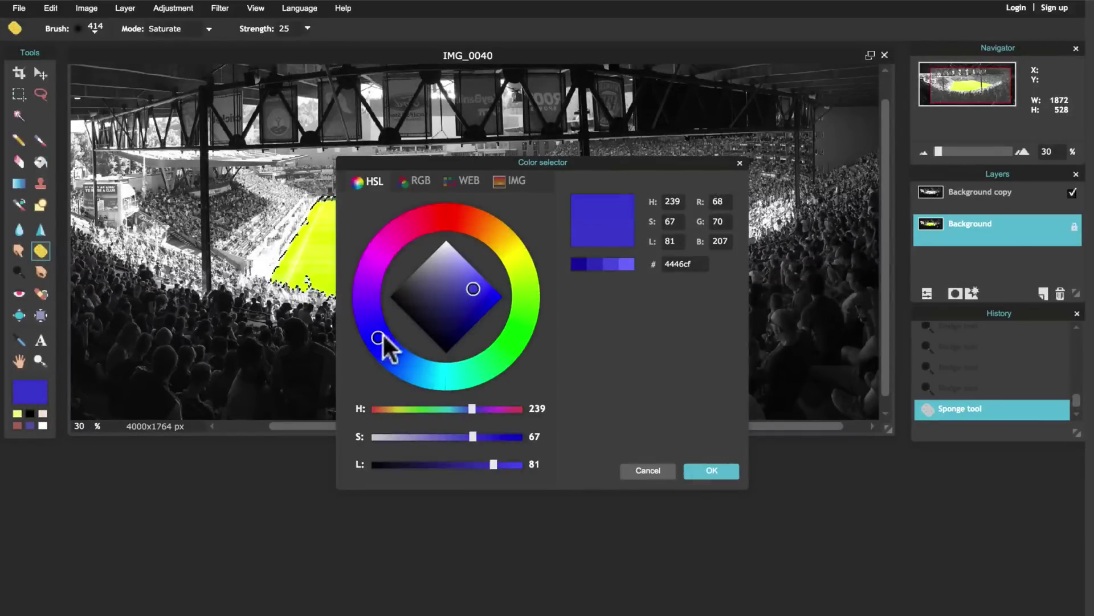
drag(477, 296, 497, 298)
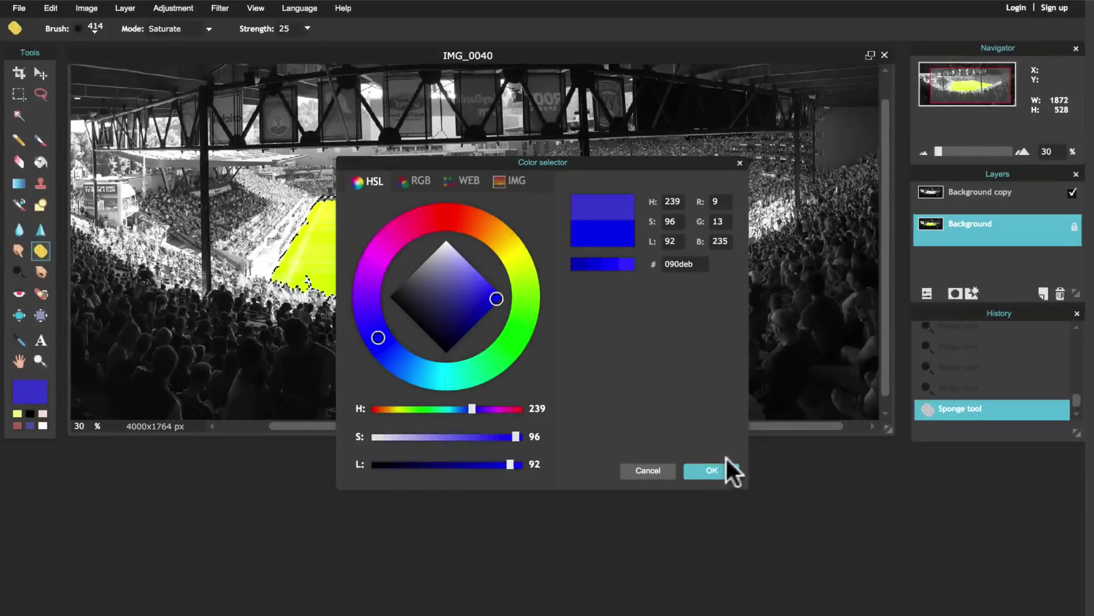
click(712, 470)
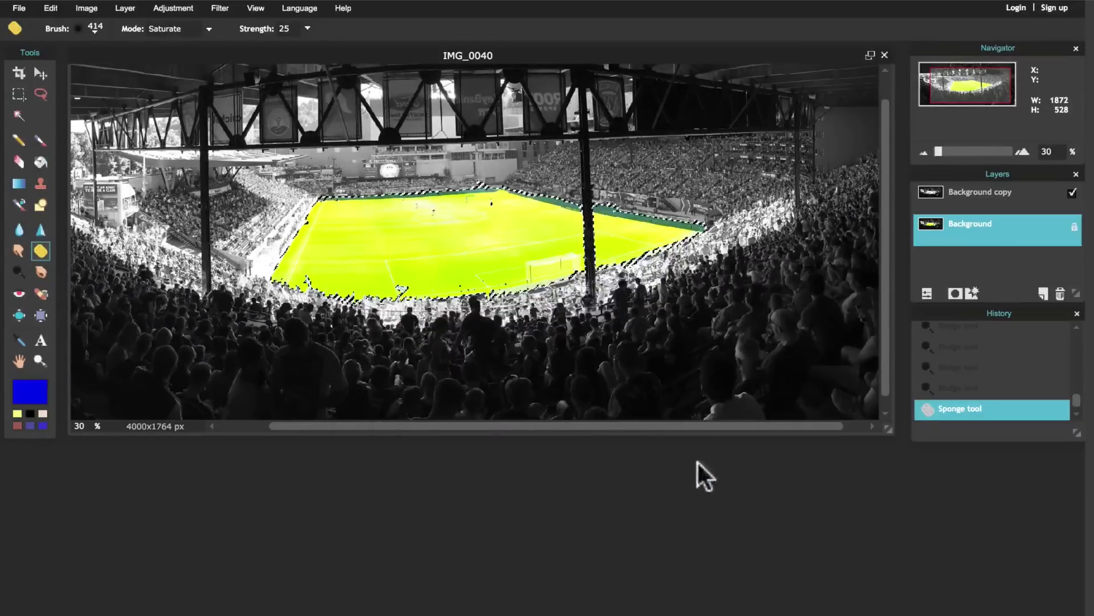
Paint the yellow pitch blue with the Color replace tool (Brush 200, Tolerance 42), including leftover spots.
click(23, 206)
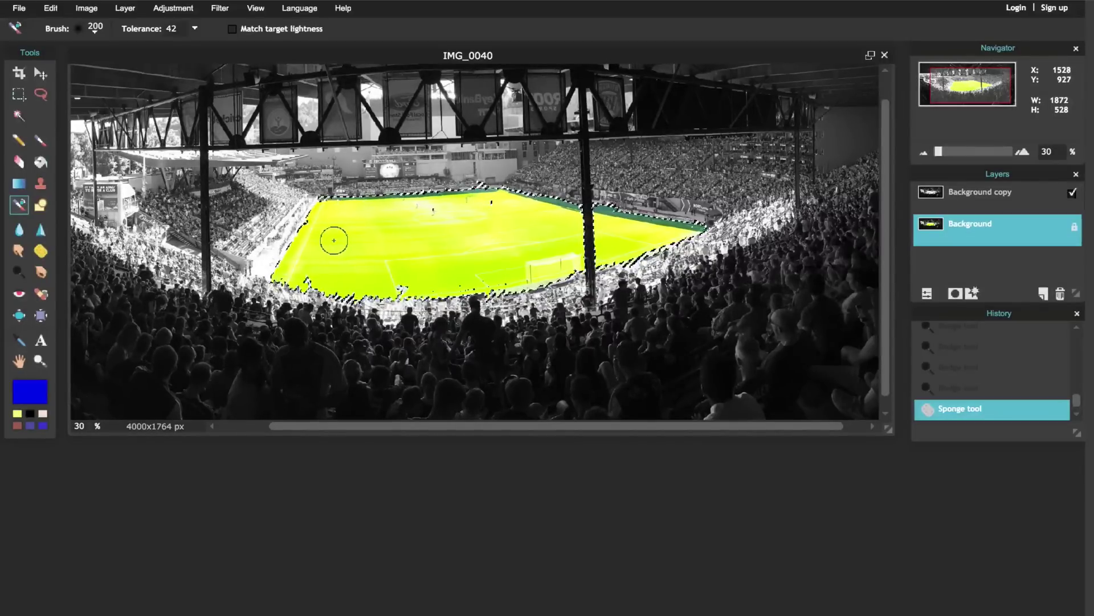
mouse_move(334, 240)
mouse_down()
mouse_move(442, 241)
mouse_move(583, 224)
mouse_move(677, 232)
mouse_move(470, 296)
mouse_move(633, 230)
mouse_move(387, 290)
mouse_move(458, 276)
mouse_move(348, 288)
mouse_move(336, 276)
mouse_move(490, 239)
mouse_move(400, 269)
mouse_move(300, 271)
mouse_move(404, 220)
mouse_move(336, 283)
mouse_move(448, 211)
mouse_move(399, 207)
mouse_move(297, 234)
mouse_move(303, 201)
mouse_up()
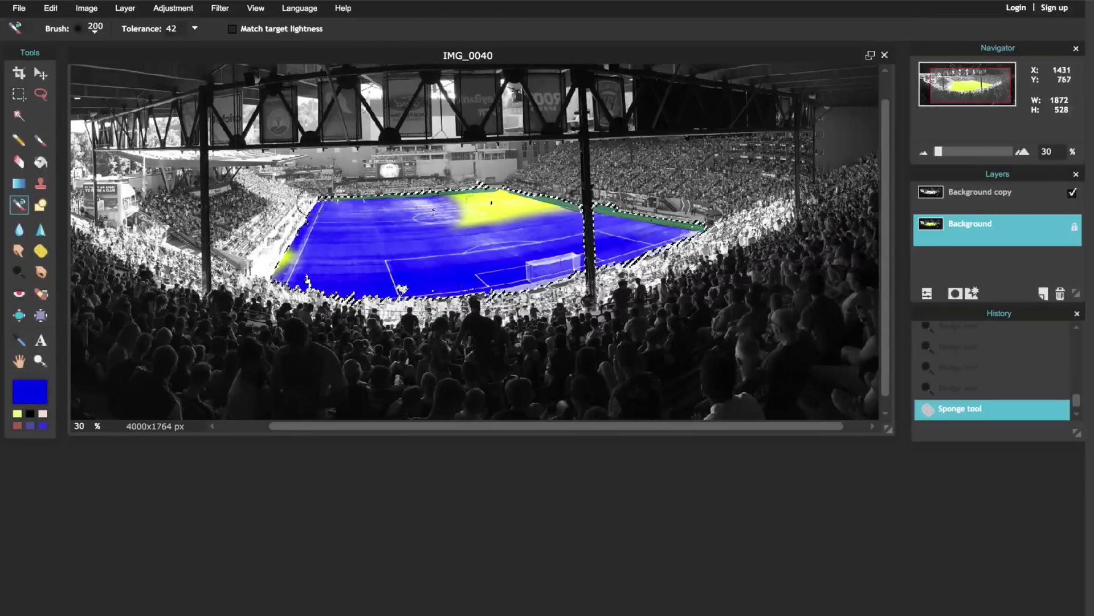
mouse_move(417, 219)
mouse_down()
mouse_move(491, 208)
mouse_move(527, 223)
mouse_up()
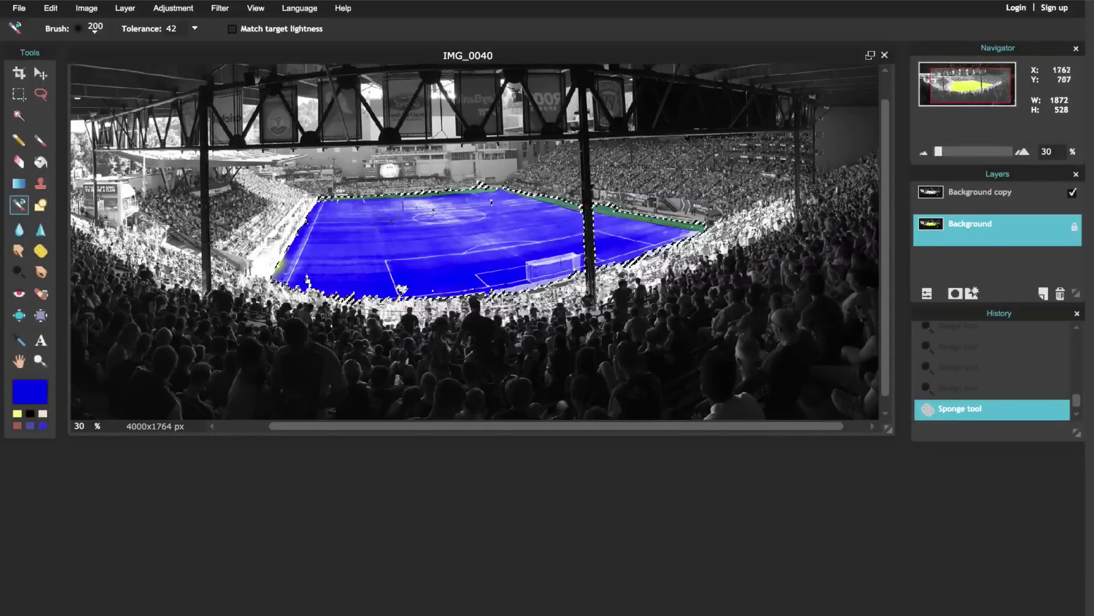
click(372, 210)
drag(938, 151, 963, 149)
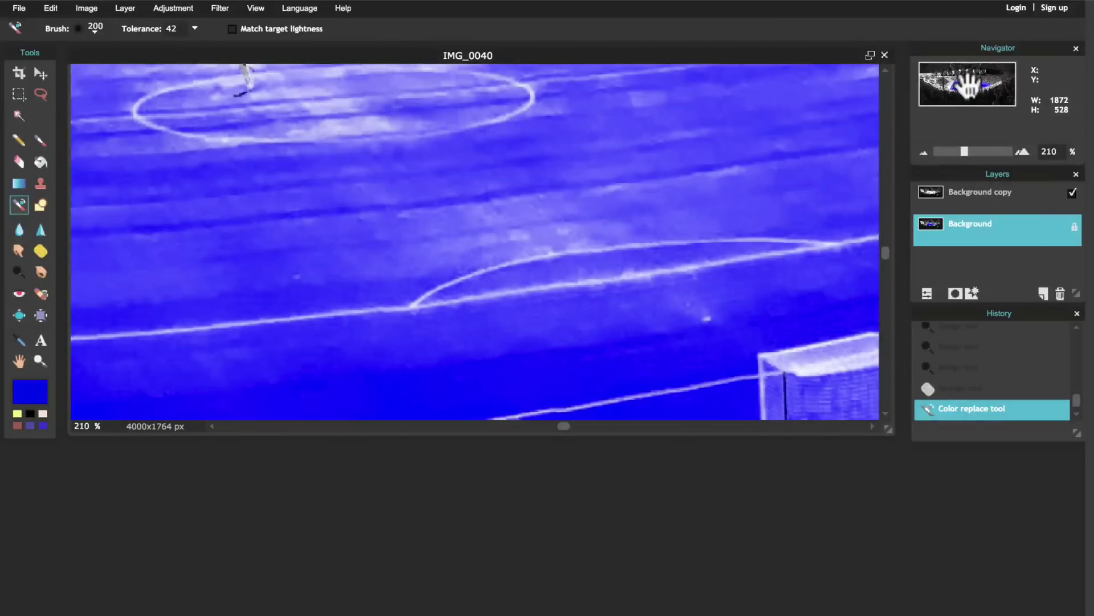
Pan to the far sideline and brush the green strip by the advertising boards blue.
drag(970, 84, 973, 80)
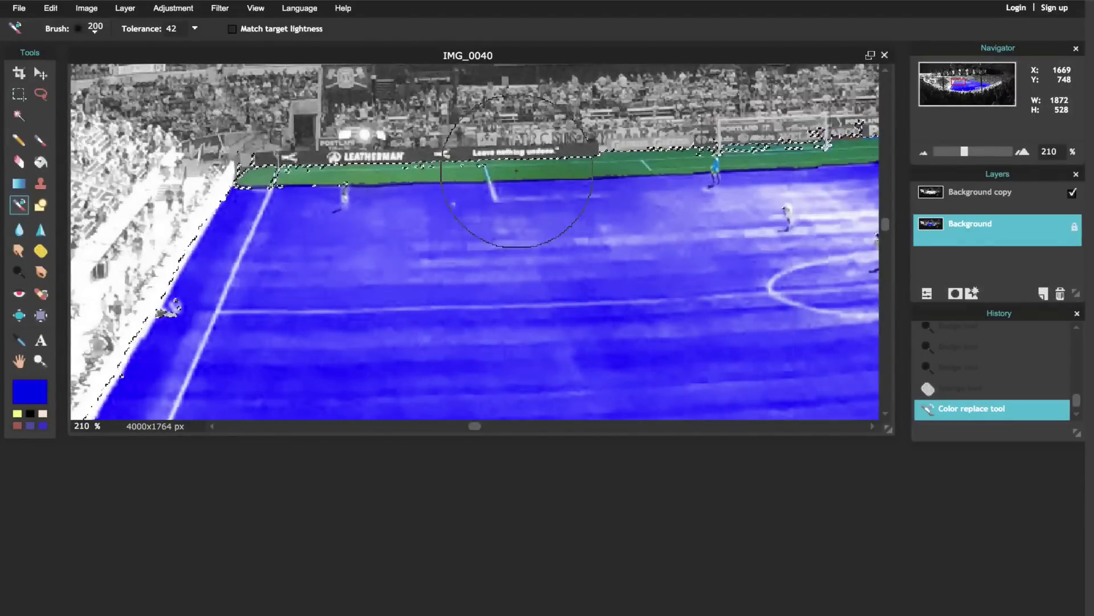
mouse_move(515, 171)
mouse_down()
mouse_move(363, 194)
mouse_move(365, 171)
mouse_move(704, 146)
mouse_move(995, 149)
mouse_move(942, 149)
mouse_up()
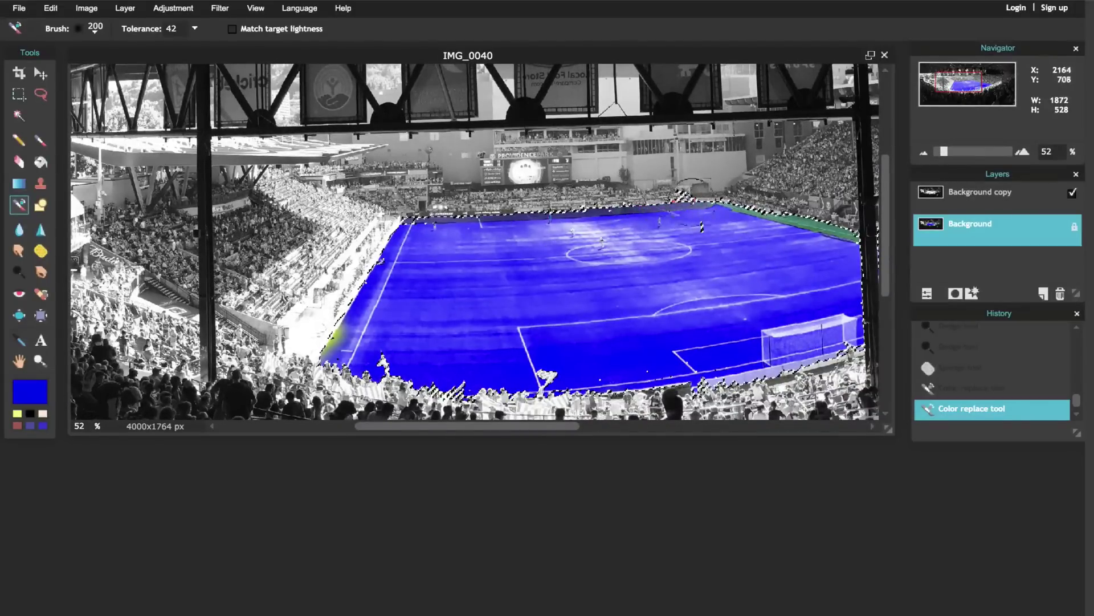
Turn the last green edges blue: far-sideline strip, pitch edge by the pole, left touchline patch.
mouse_move(692, 197)
mouse_down()
mouse_move(741, 224)
mouse_move(821, 233)
mouse_up()
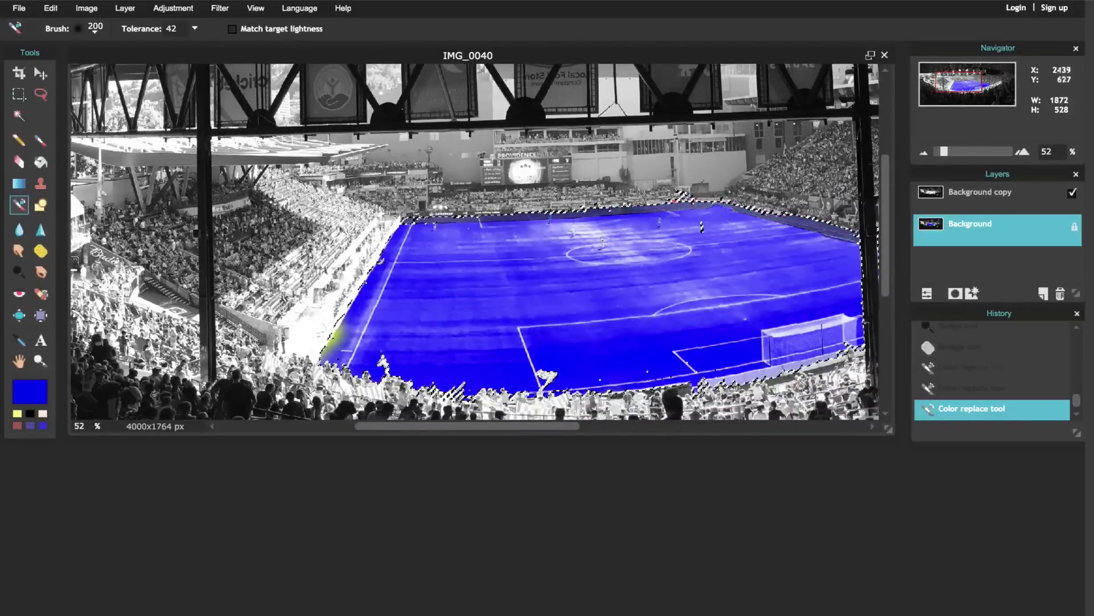
drag(964, 84, 979, 86)
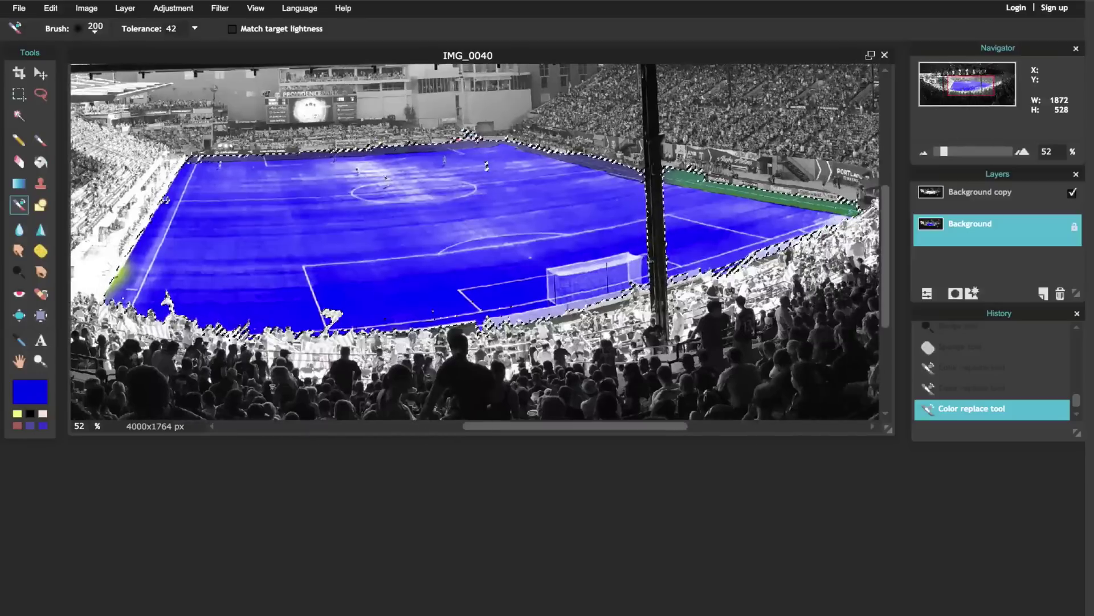
drag(855, 208, 719, 182)
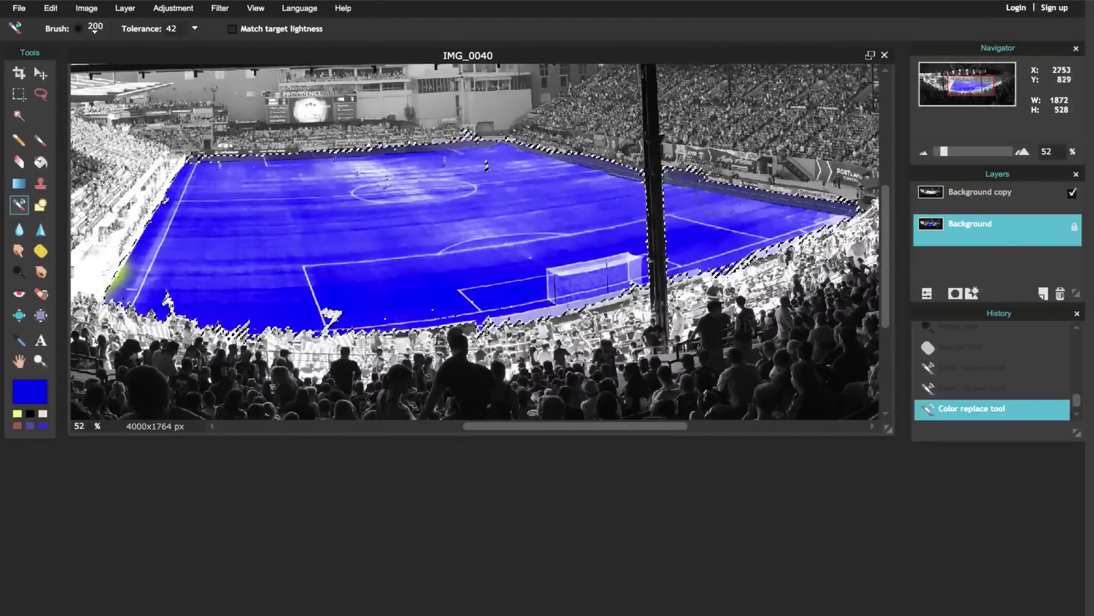
click(661, 177)
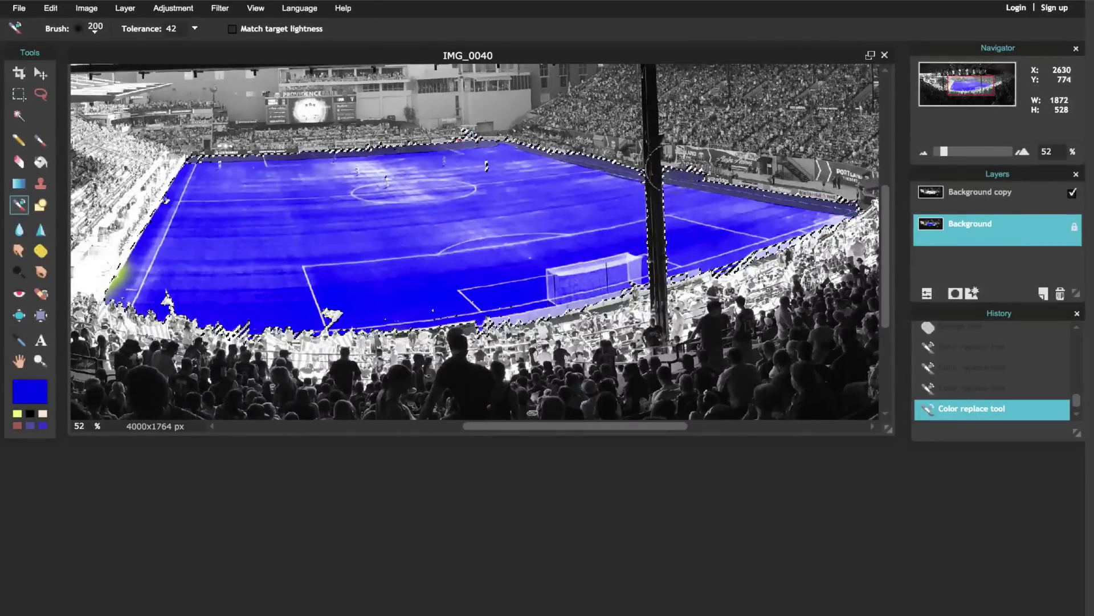
click(654, 170)
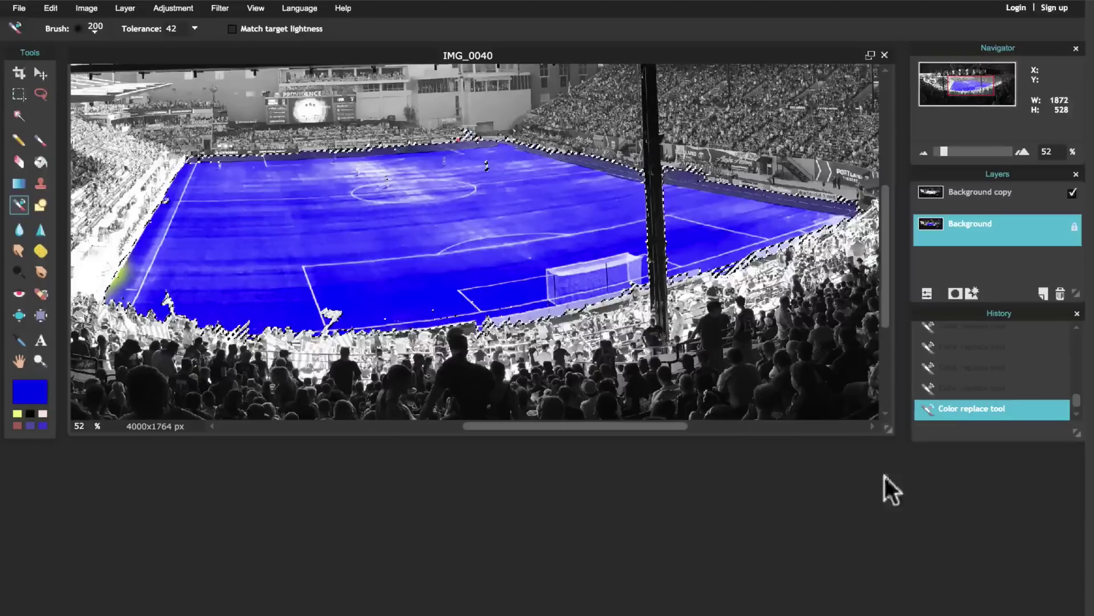
click(117, 282)
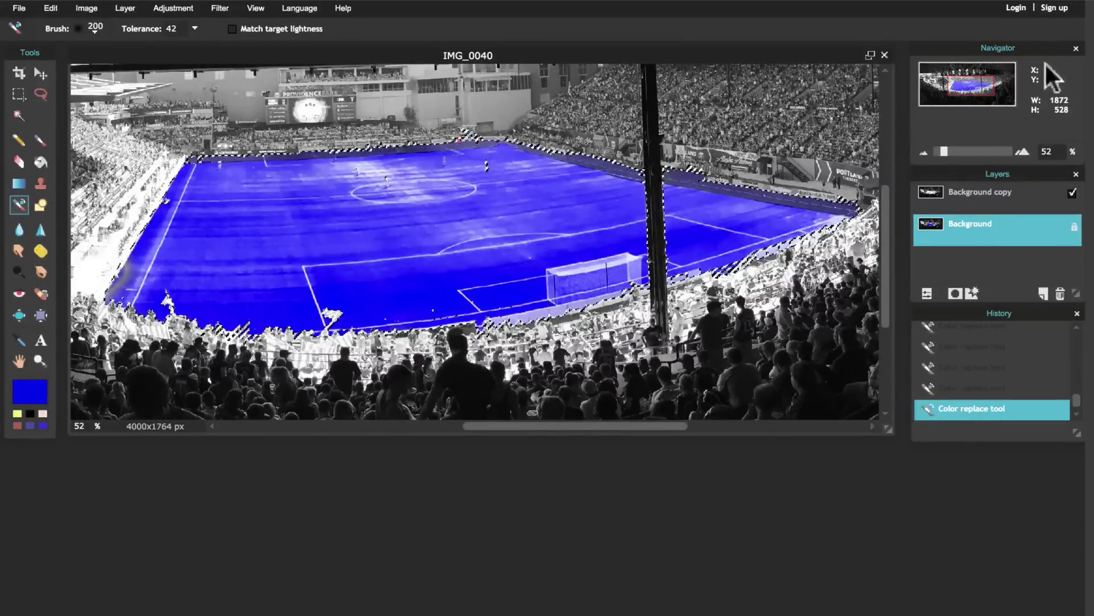
drag(944, 147, 938, 146)
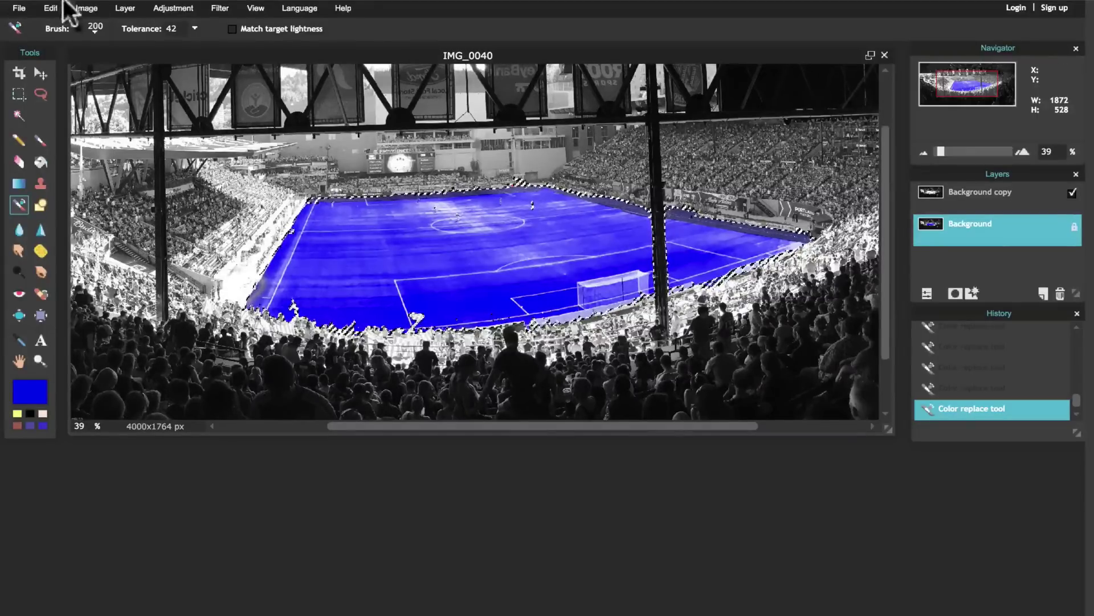
Clear the pitch selection with Ctrl+D and zoom out to fit the whole image.
key(ctrl+d)
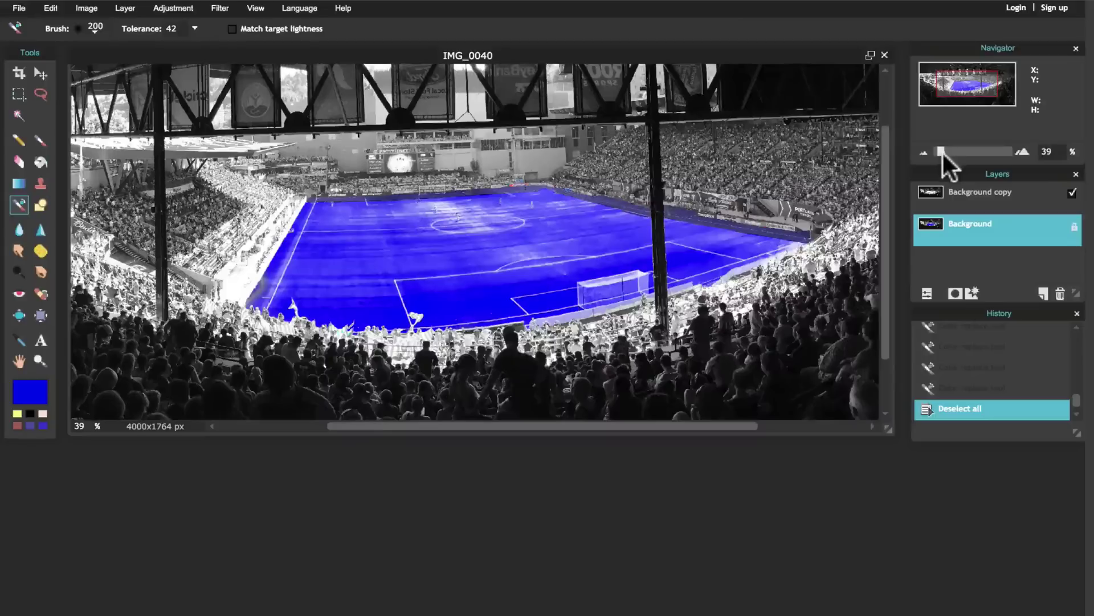
drag(943, 153, 939, 153)
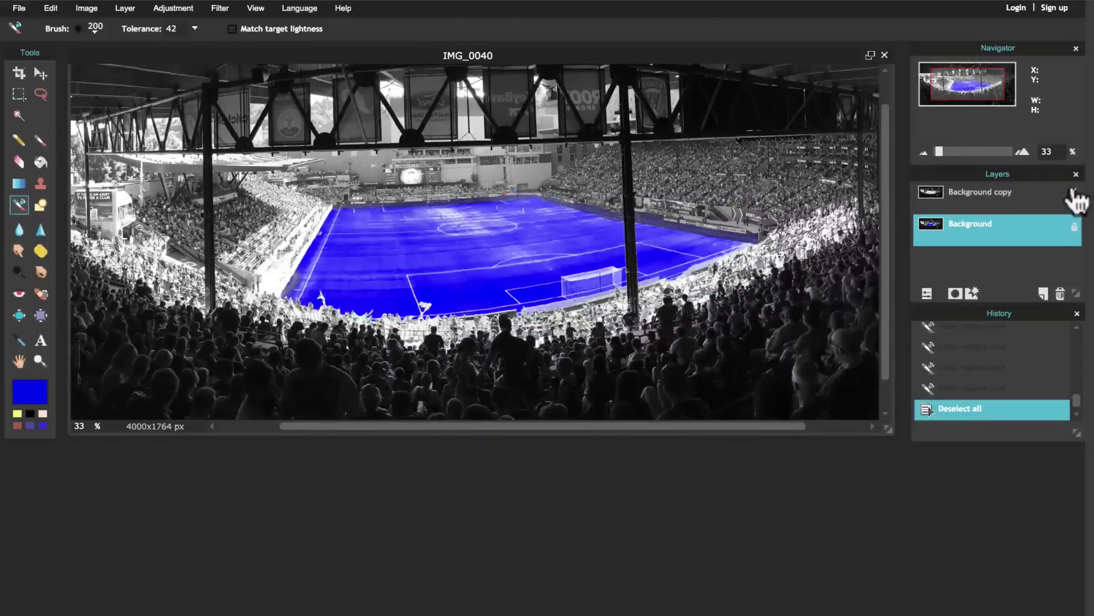